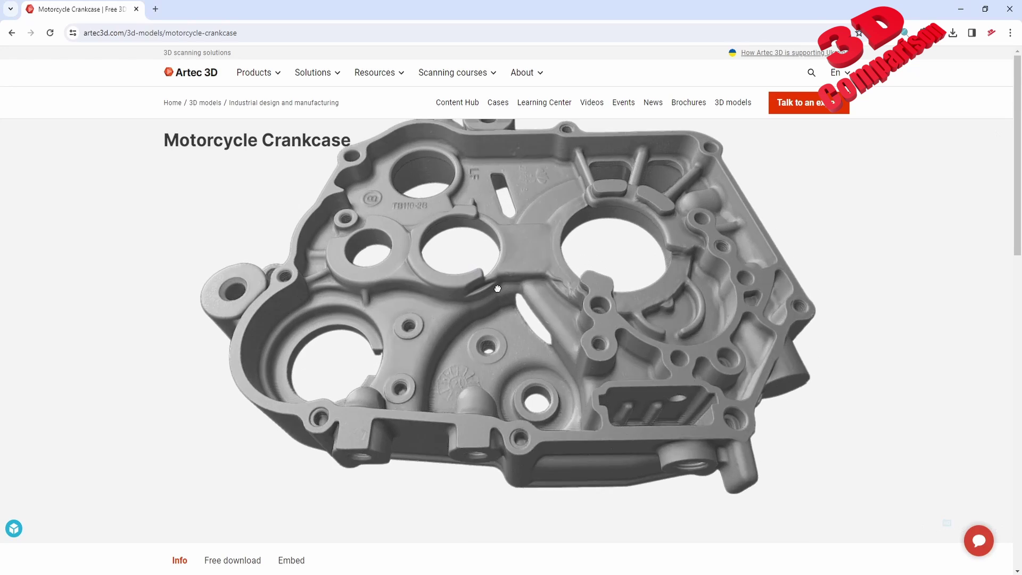
- Download the Motorcycle Crankcase 3D model as an STL file from the Artec 3D model page
{"action": "left_click_drag", "start_coordinate": [486, 265], "coordinate": [331, 201]}
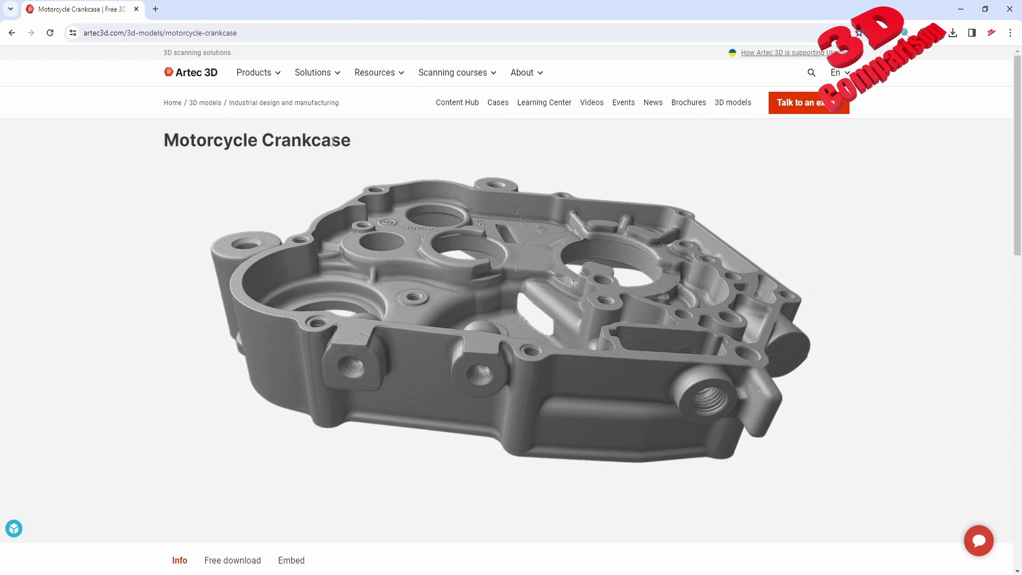
{"action": "scroll", "coordinate": [639, 479], "scroll_direction": "down", "scroll_amount": 3}
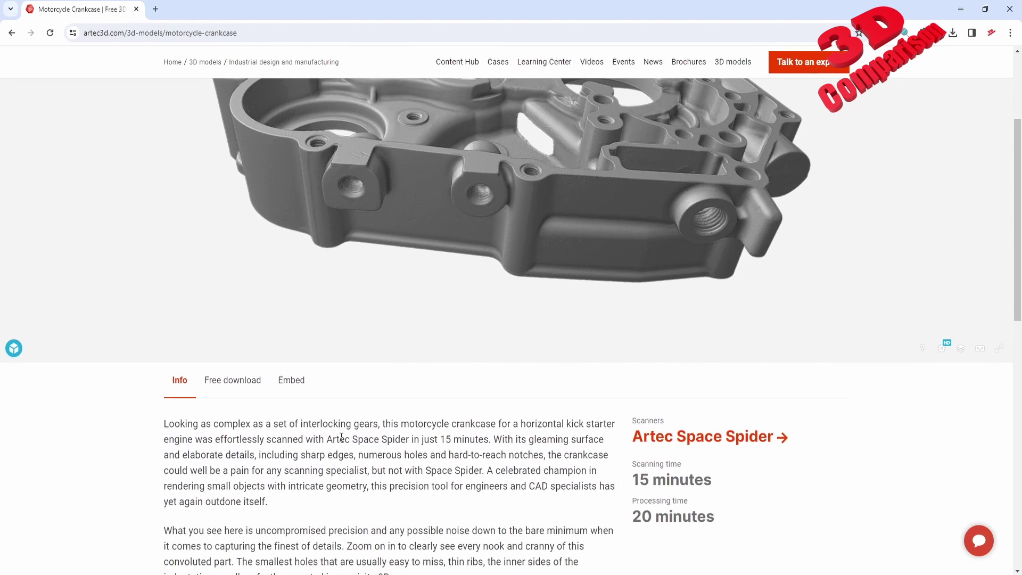
{"action": "left_click", "coordinate": [232, 380]}
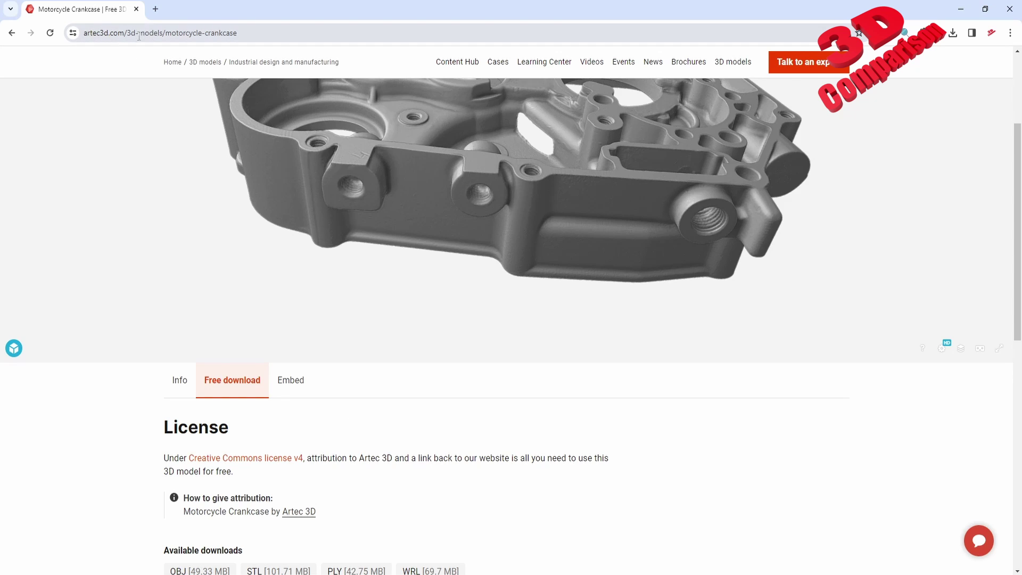
{"action": "scroll", "coordinate": [319, 462], "scroll_direction": "down", "scroll_amount": 2}
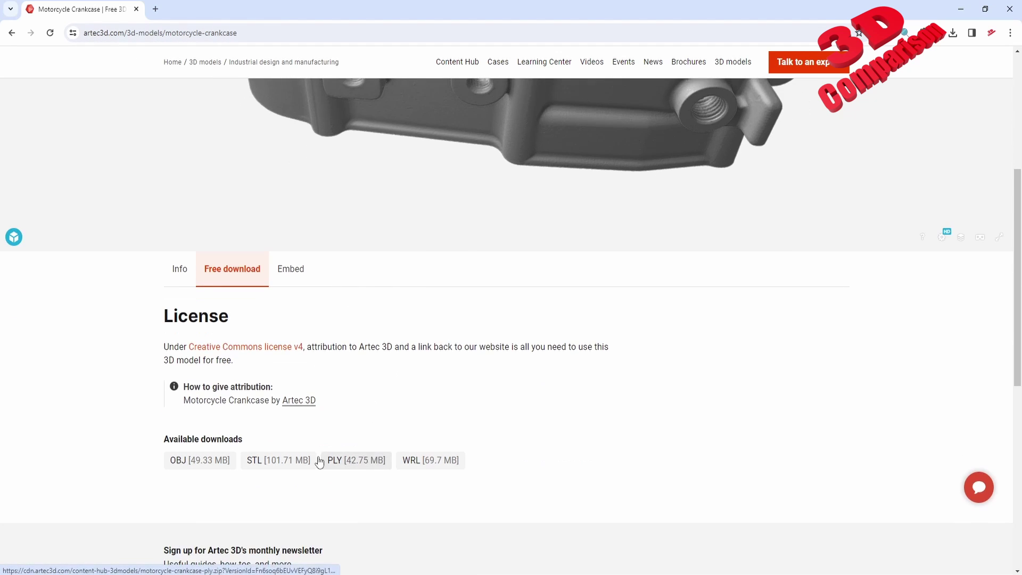
{"action": "left_click", "coordinate": [291, 465]}
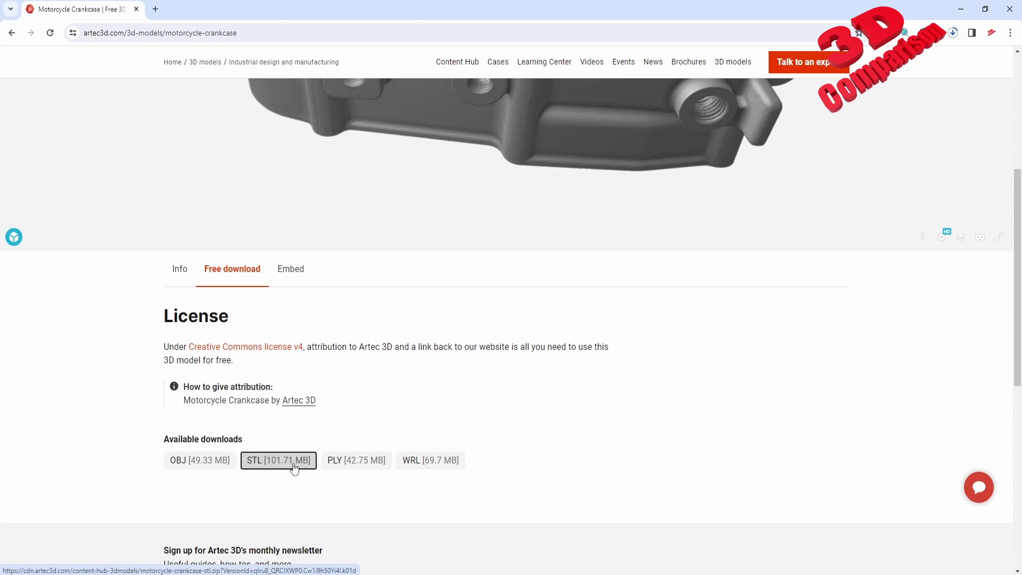
{"action": "scroll", "coordinate": [552, 438], "scroll_direction": "up", "scroll_amount": 5}
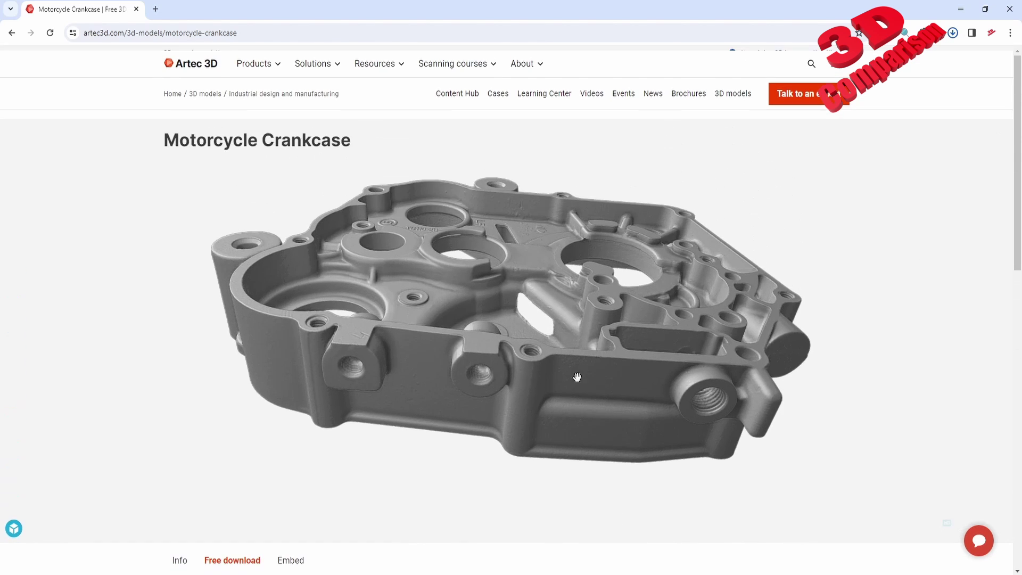
{"action": "left_click_drag", "start_coordinate": [577, 377], "coordinate": [552, 354]}
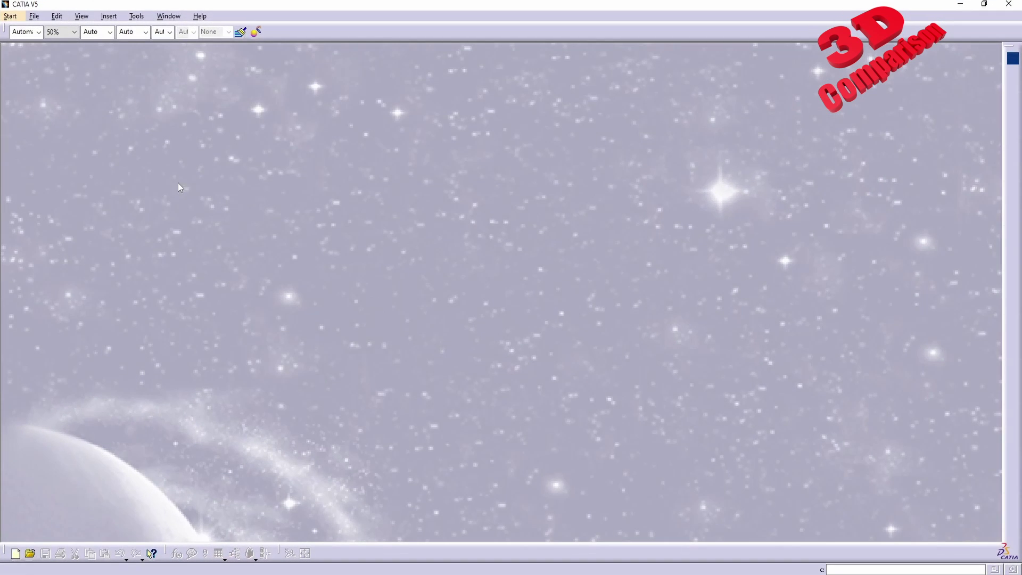
- Switch to CATIA V5 and create a new hybrid-design part named Part1 in the Digitized Shape Editor workbench
{"action": "left_click", "coordinate": [4, 16]}
{"action": "mouse_move", "coordinate": [32, 55]}
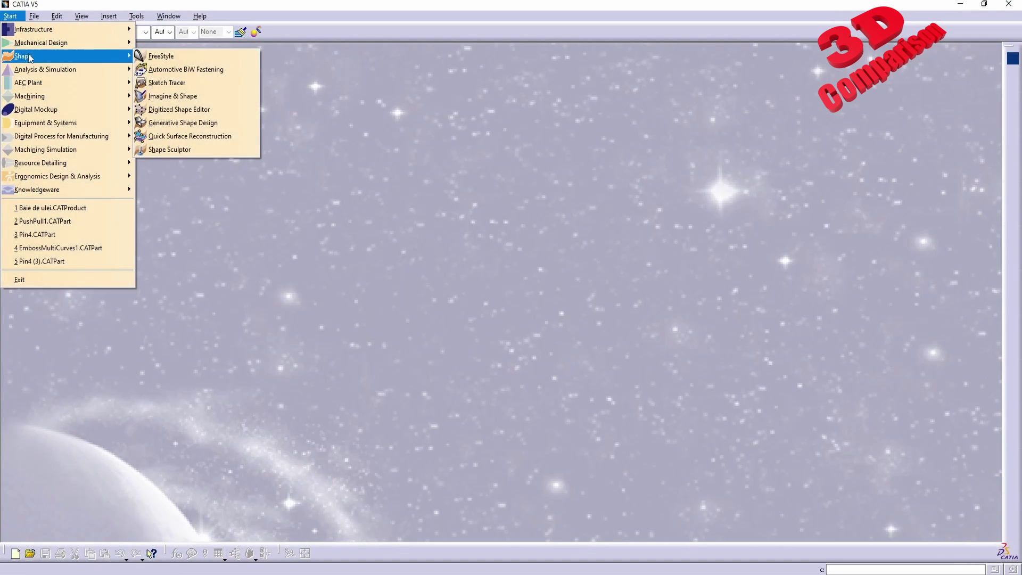
{"action": "left_click", "coordinate": [216, 110]}
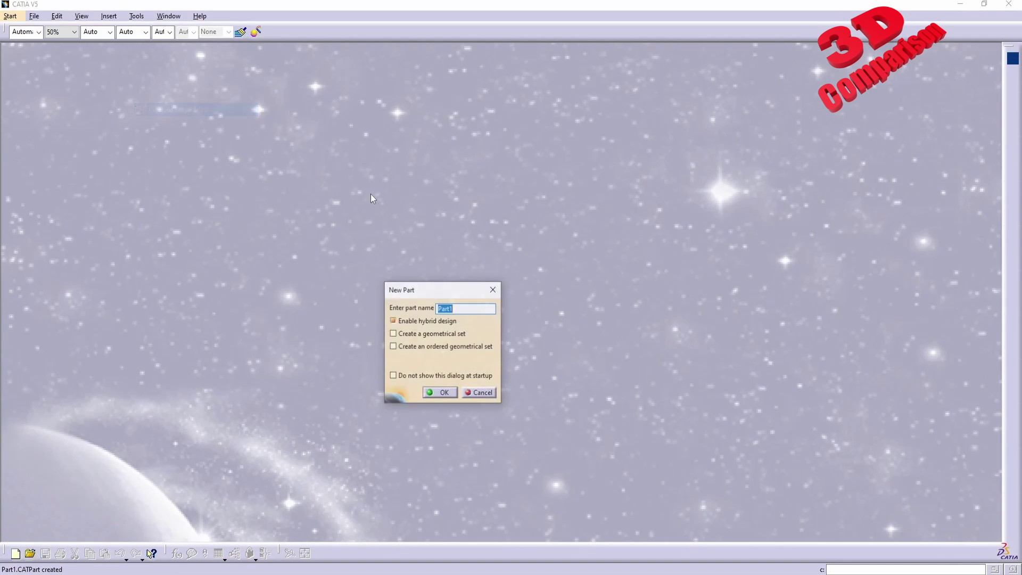
{"action": "left_click", "coordinate": [445, 394]}
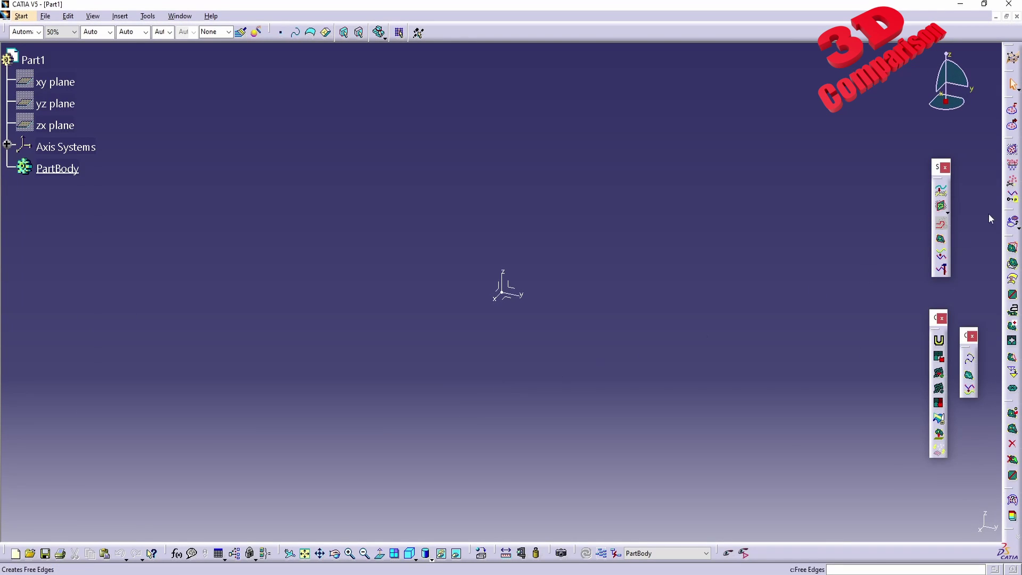
- Import the downloaded motorcycle crankcase STL mesh as grouped data with scale factor 1 and millimetre file units
{"action": "left_click", "coordinate": [1013, 110]}
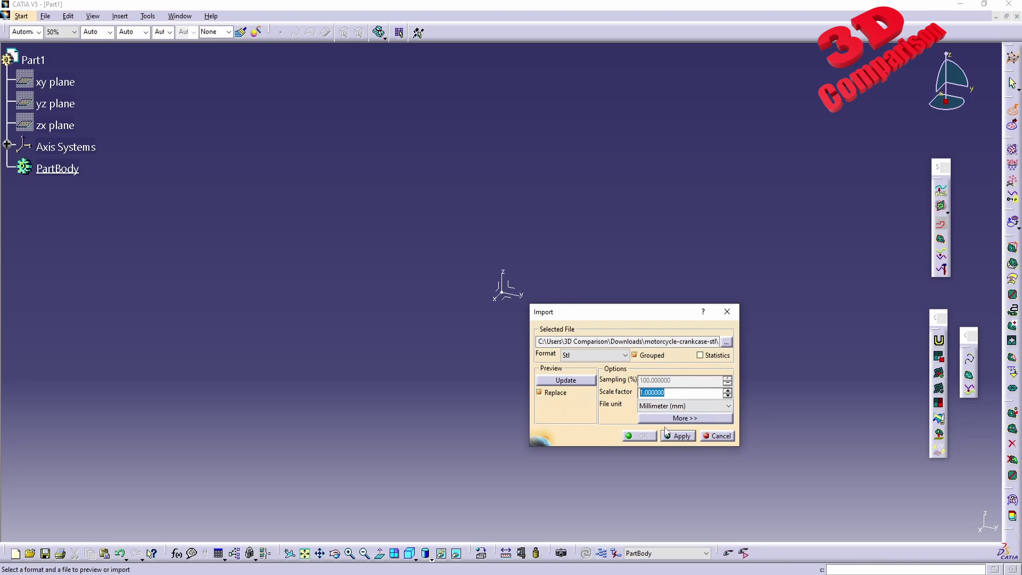
{"action": "left_click", "coordinate": [684, 438]}
{"action": "left_click", "coordinate": [641, 437]}
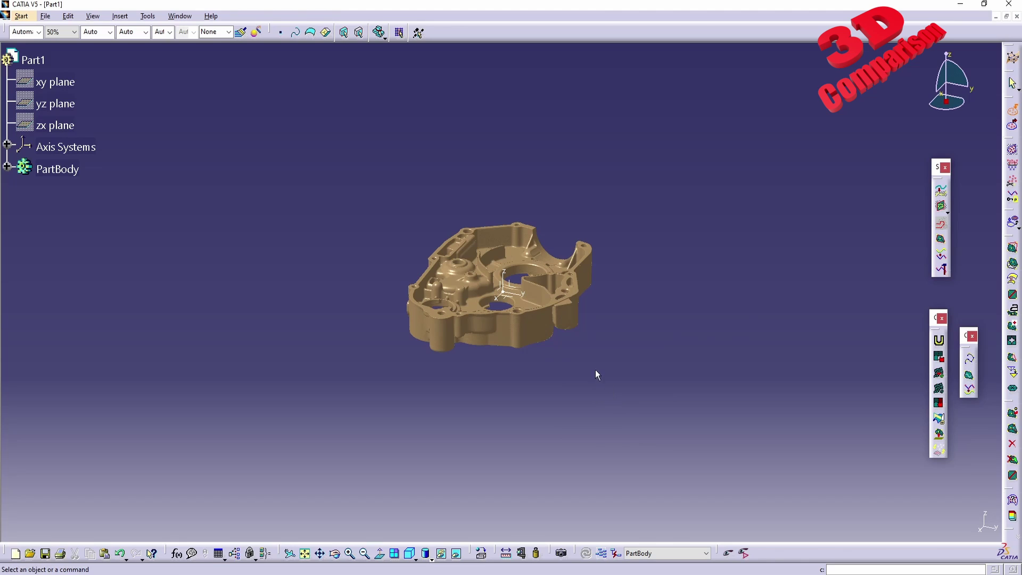
- Check the imported crankcase mesh's statistics, including its overall length, width and height
{"action": "middle_click_drag", "start_coordinate": [570, 331], "coordinate": [650, 372], "text": "ctrl"}
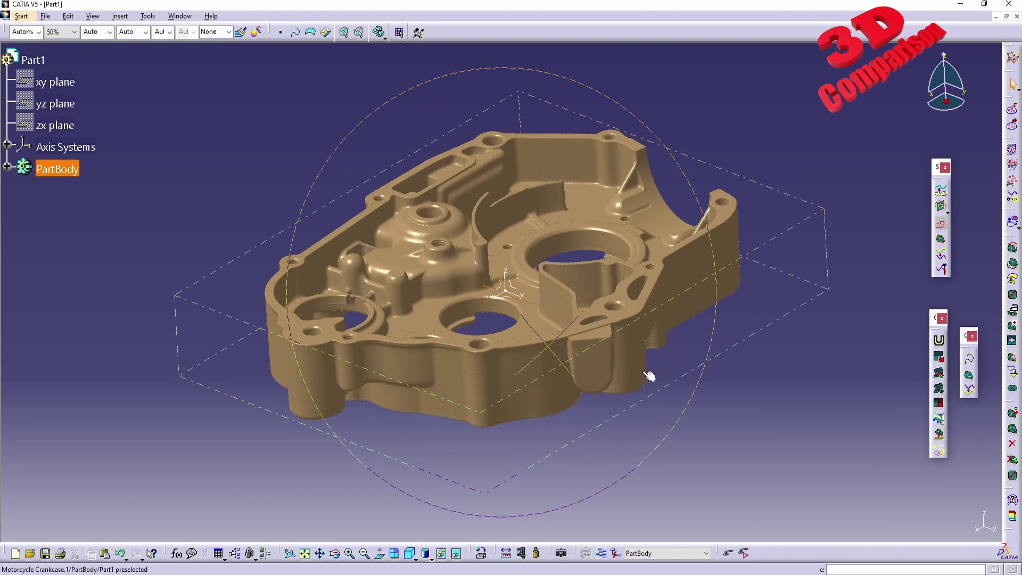
{"action": "left_click", "coordinate": [1012, 507]}
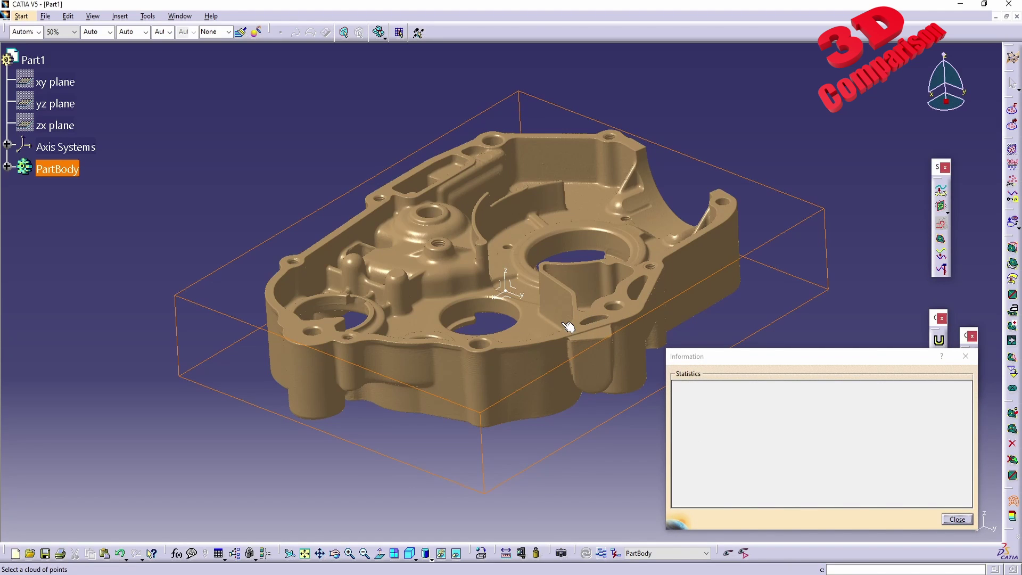
{"action": "left_click", "coordinate": [530, 312]}
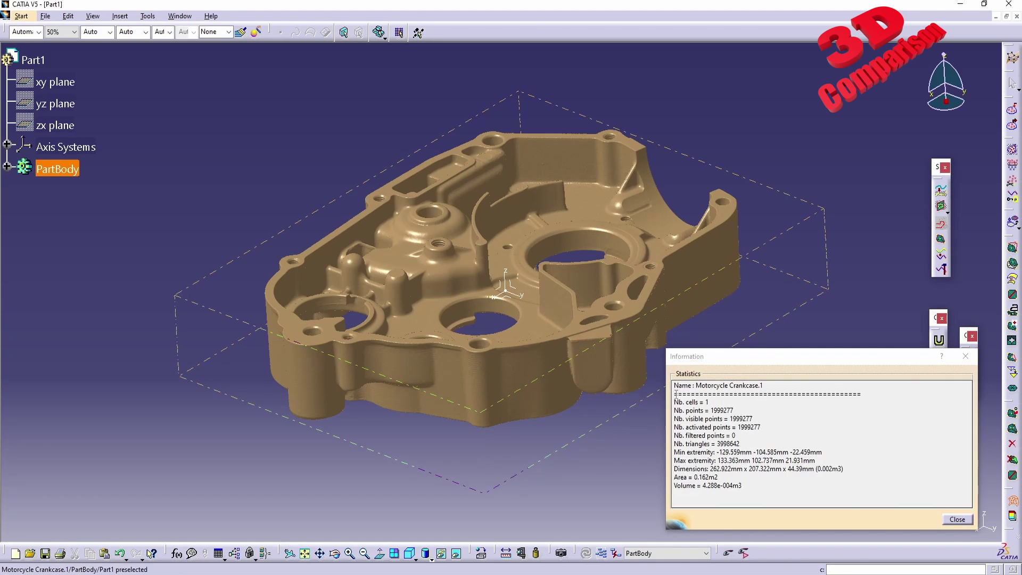
{"action": "left_click_drag", "start_coordinate": [711, 469], "coordinate": [773, 468]}
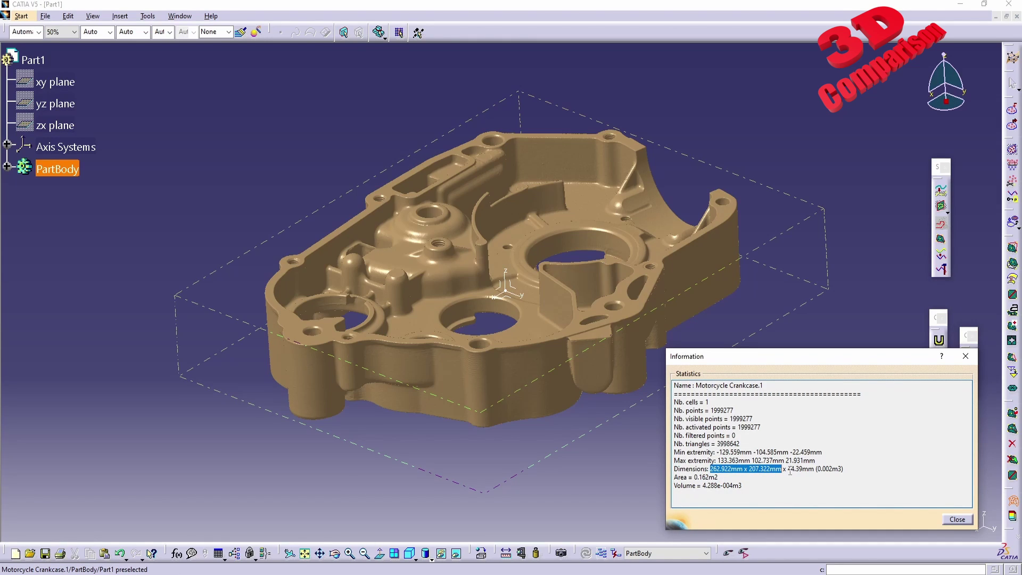
{"action": "left_click_drag", "start_coordinate": [788, 469], "coordinate": [807, 470]}
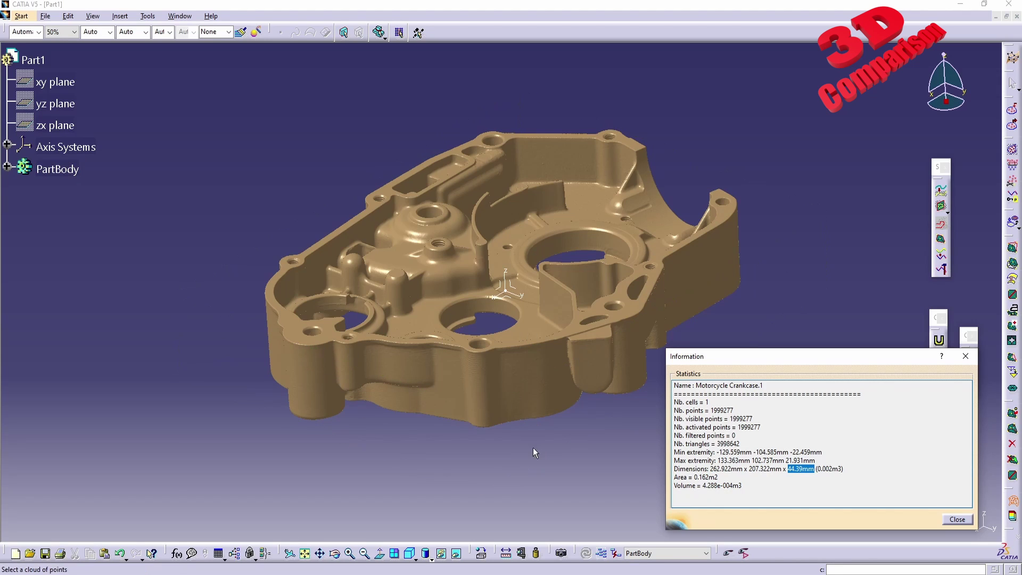
{"action": "middle_click_drag", "start_coordinate": [532, 447], "coordinate": [504, 381]}
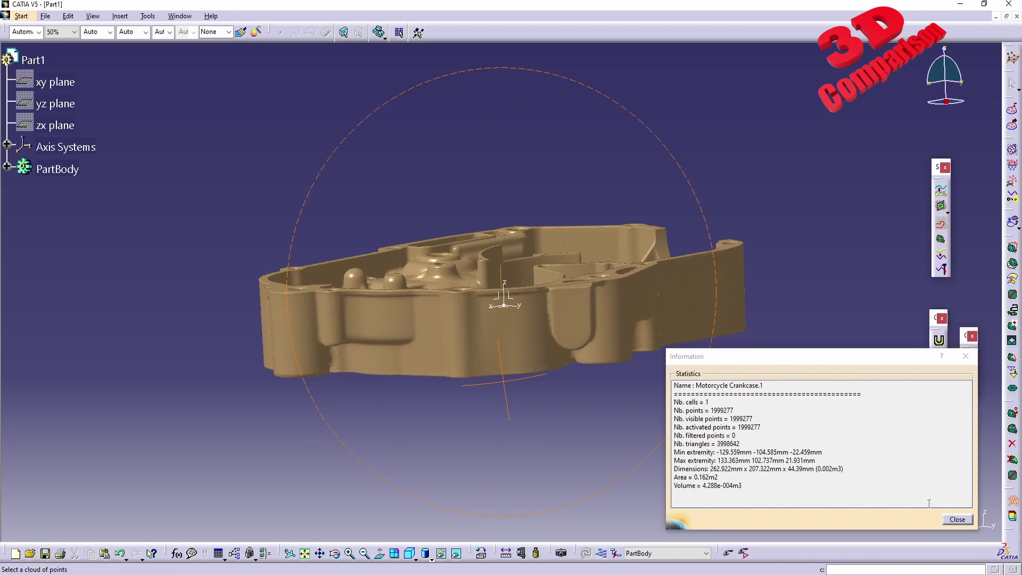
{"action": "left_click", "coordinate": [957, 519]}
- Examine in the front view how the crankcase's upper and lower faces align with the xy plane
{"action": "middle_click_drag", "start_coordinate": [647, 311], "coordinate": [631, 376]}
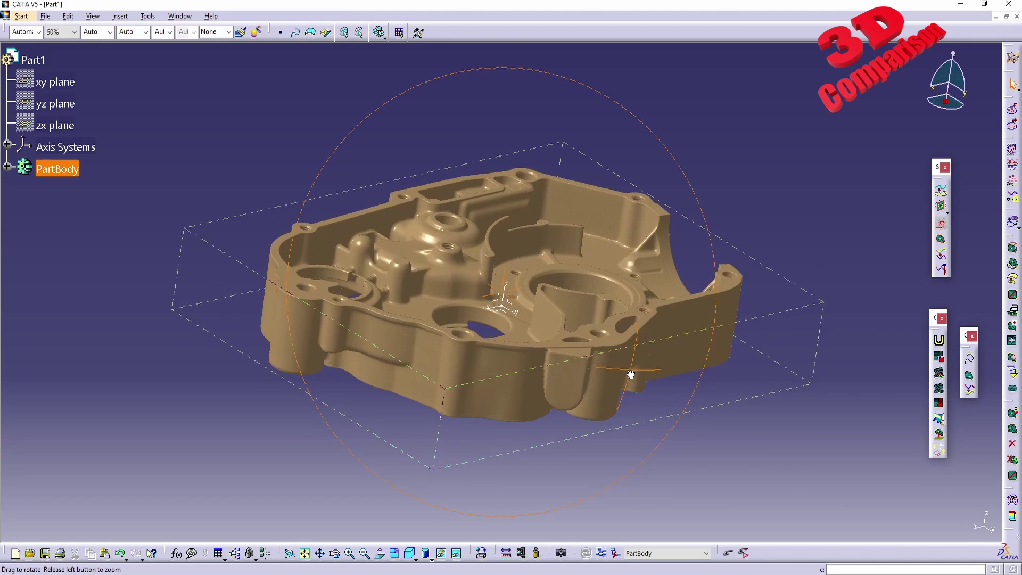
{"action": "middle_click_drag", "start_coordinate": [579, 282], "coordinate": [983, 257]}
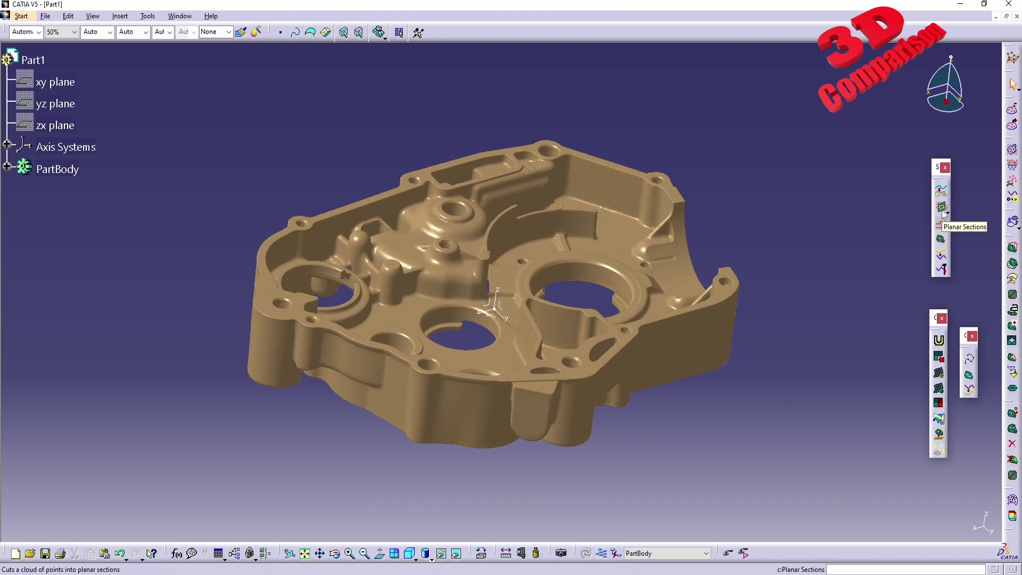
{"action": "left_click", "coordinate": [63, 80]}
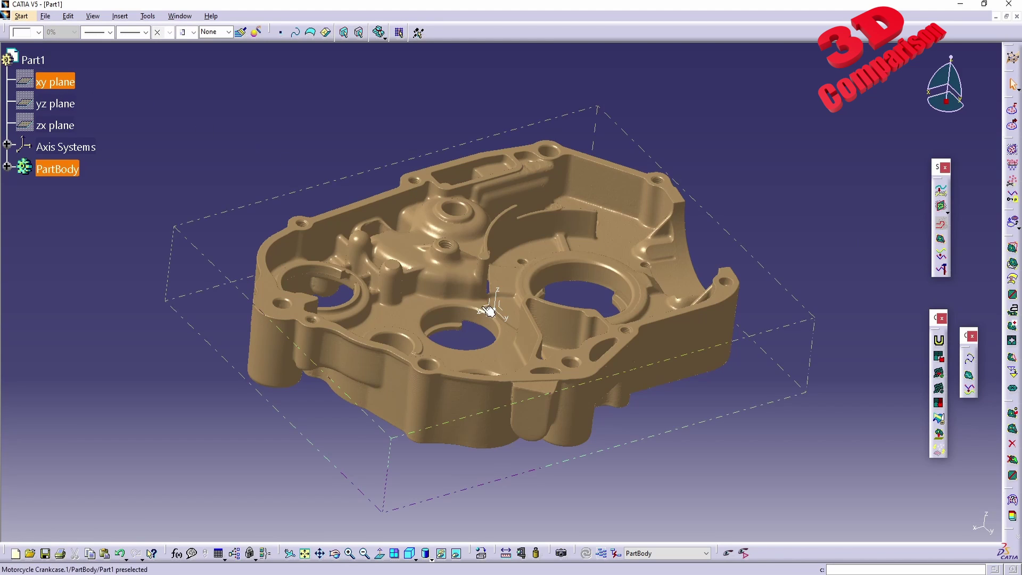
{"action": "middle_click_drag", "start_coordinate": [531, 316], "coordinate": [505, 237]}
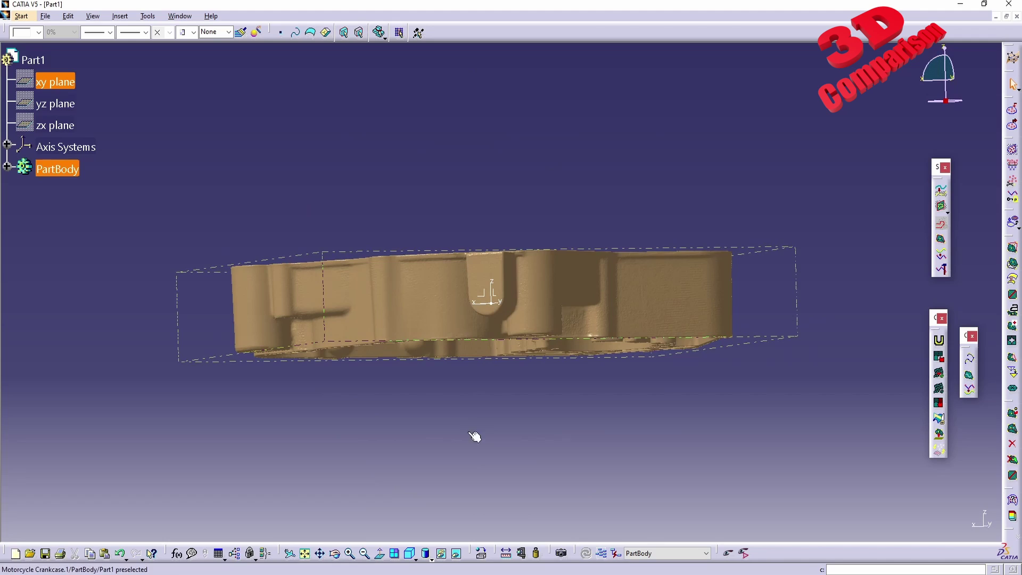
{"action": "left_click", "coordinate": [414, 559]}
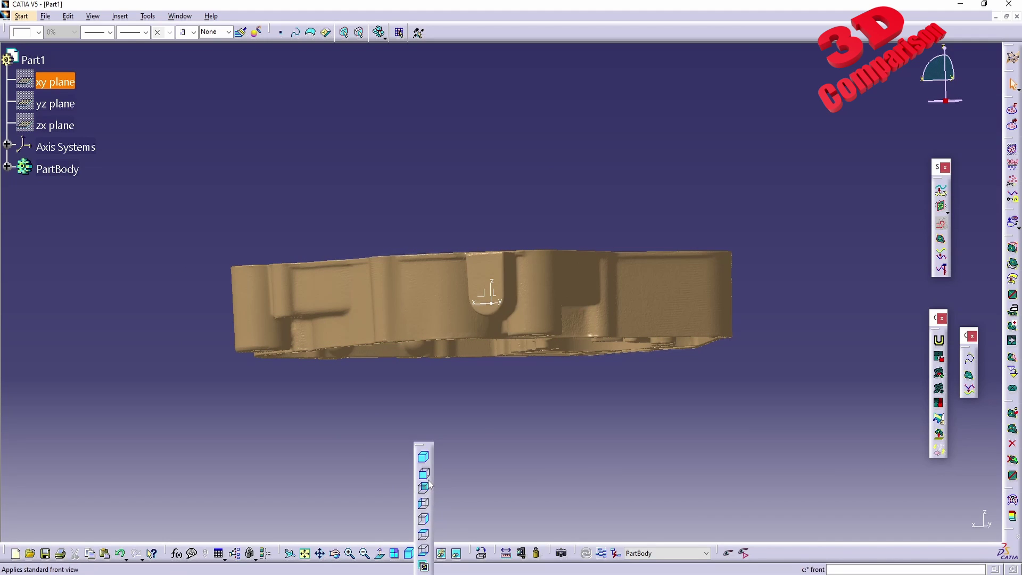
{"action": "left_click", "coordinate": [429, 473]}
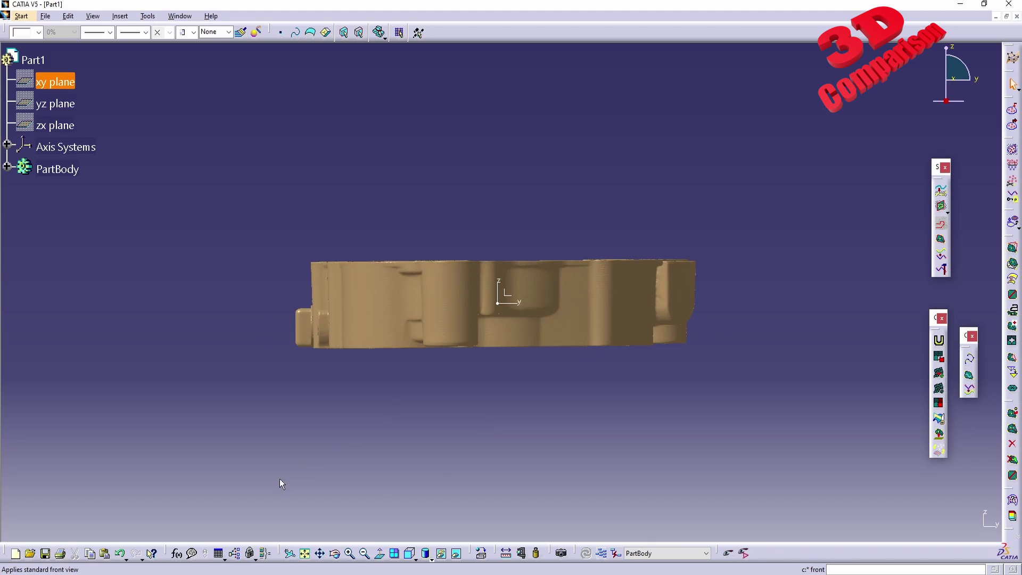
{"action": "left_click_drag", "start_coordinate": [250, 128], "coordinate": [785, 260]}
{"action": "left_click_drag", "start_coordinate": [231, 509], "coordinate": [759, 347]}
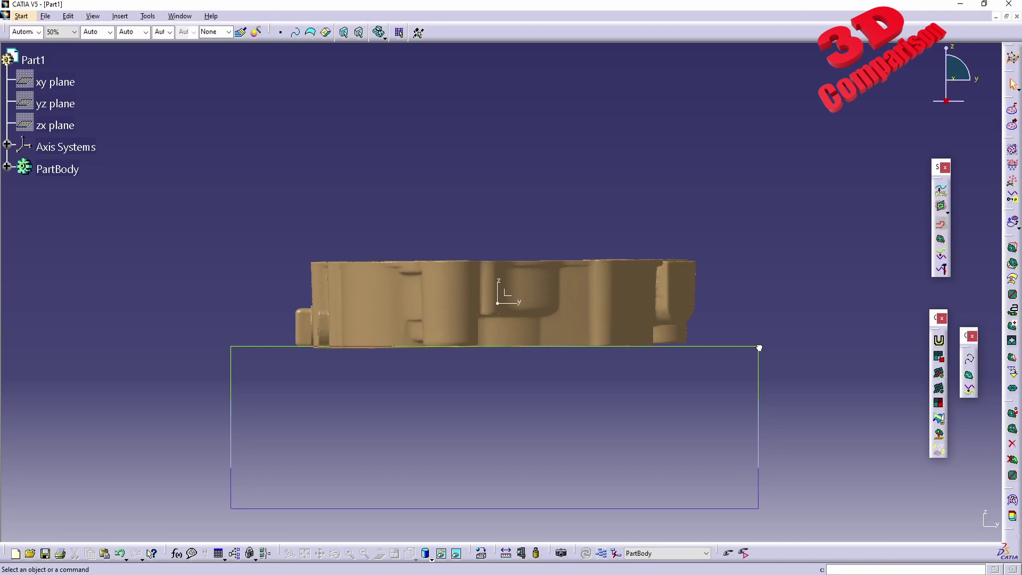
{"action": "left_click_drag", "start_coordinate": [759, 348], "coordinate": [759, 347]}
- Snap the compass automatically to the selected crankcase mesh and open the compass manipulation parameters
{"action": "left_click", "coordinate": [568, 297]}
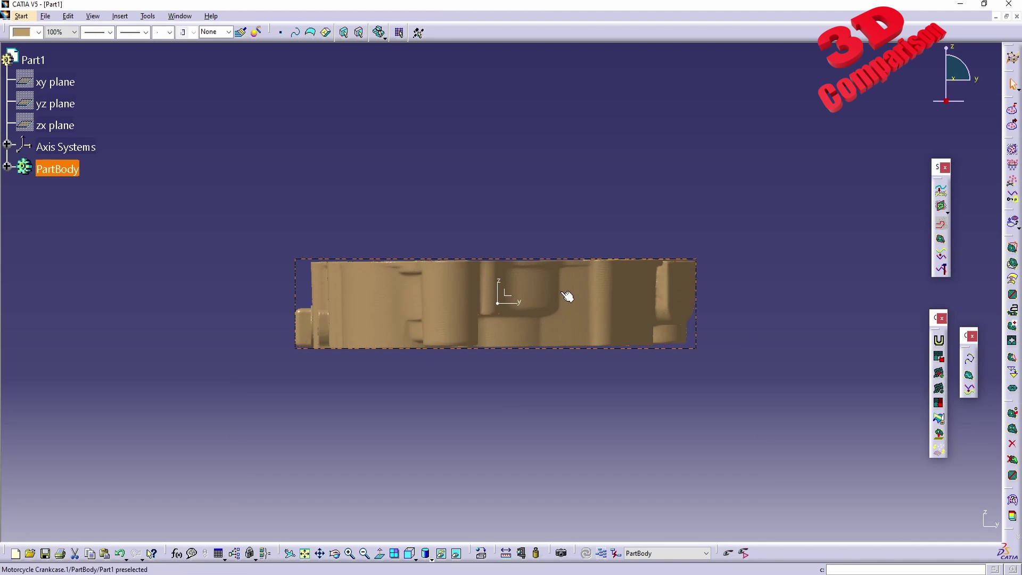
{"action": "right_click", "coordinate": [945, 100]}
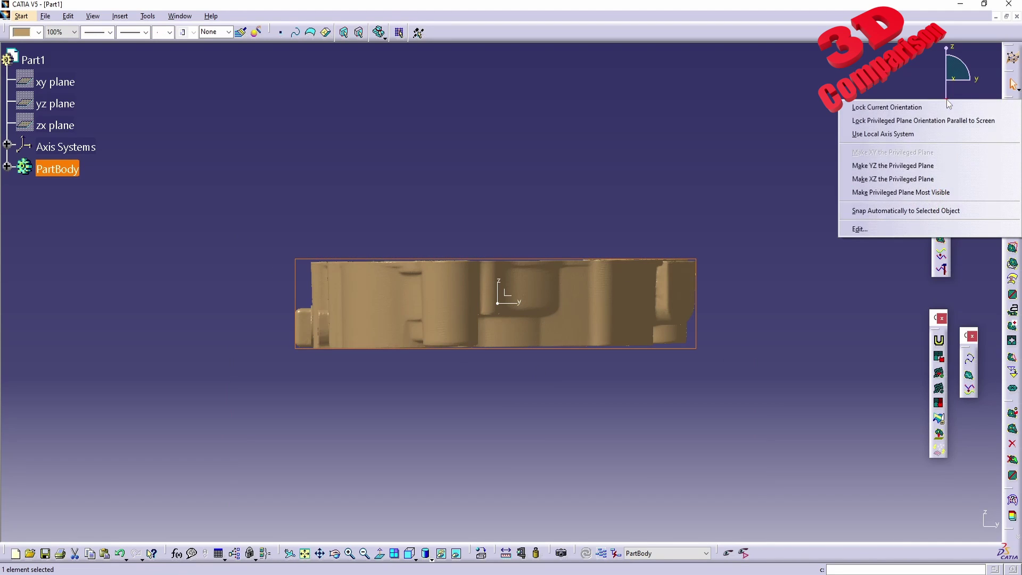
{"action": "left_click", "coordinate": [873, 211]}
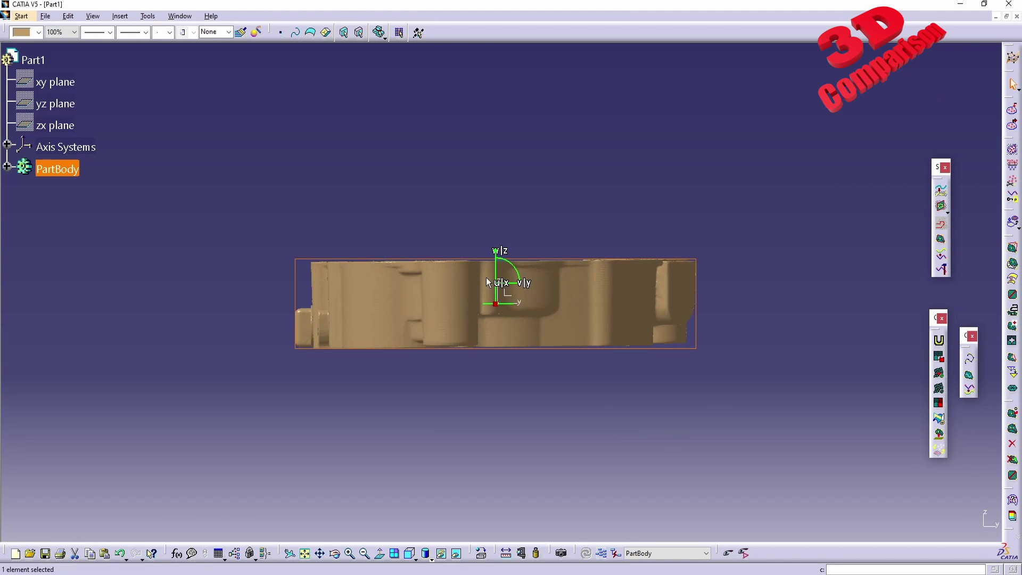
{"action": "right_click", "coordinate": [494, 304]}
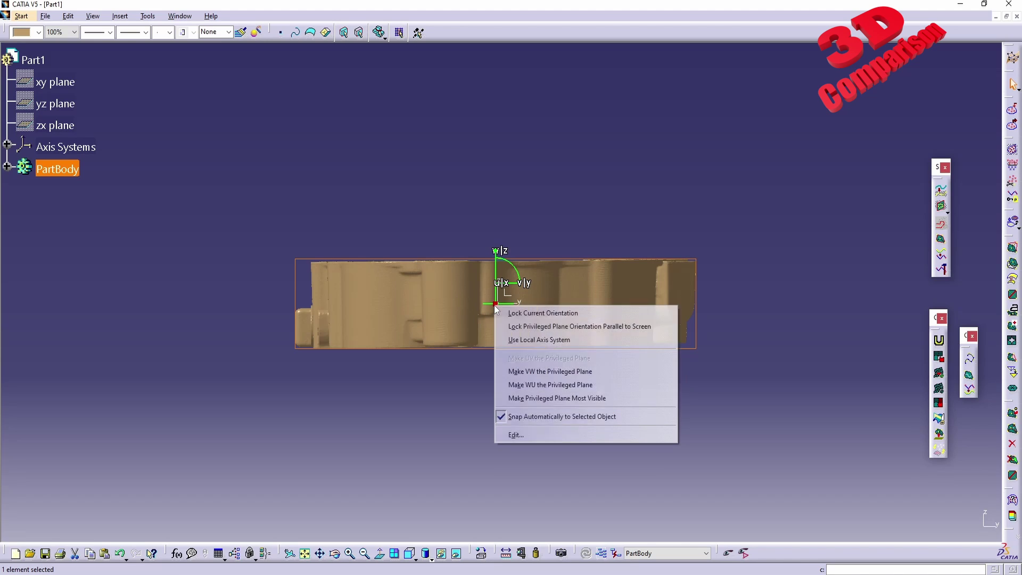
{"action": "left_click", "coordinate": [562, 434]}
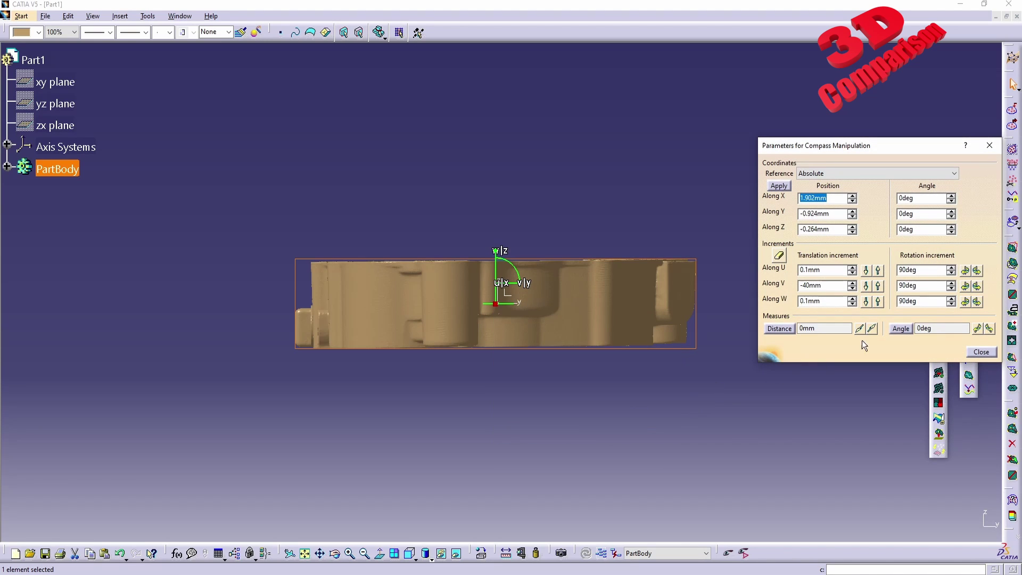
- Set the compass rotation increments along U, V and W to 0.5 degrees each
{"action": "double_click", "coordinate": [910, 270]}
{"action": "type", "text": "0."}
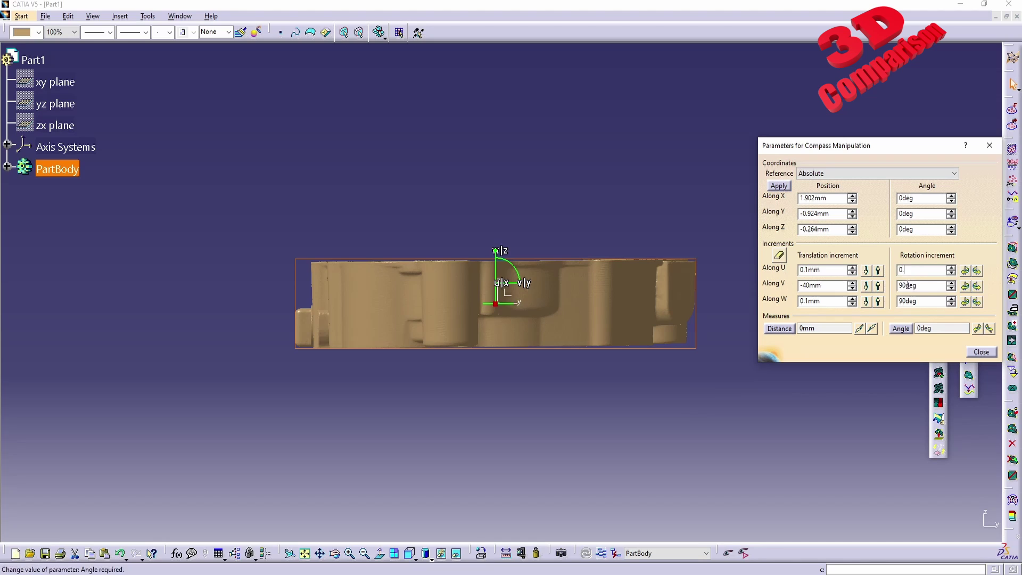
{"action": "type", "text": "5"}
{"action": "double_click", "coordinate": [908, 285]}
{"action": "type", "text": "0.5"}
{"action": "double_click", "coordinate": [928, 302]}
{"action": "type", "text": "0.5"}
{"action": "key", "text": "Return"}
- Rotate the crankcase mesh about the W axis in two 0.5-degree increments, checking its upper edge against the horizontal in between
{"action": "left_click", "coordinate": [978, 301]}
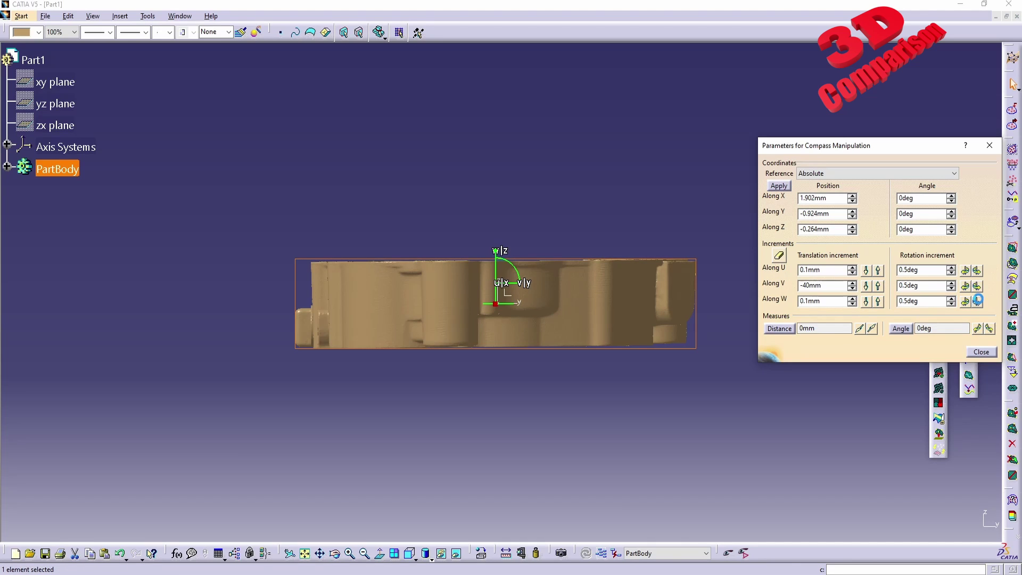
{"action": "left_click", "coordinate": [481, 258]}
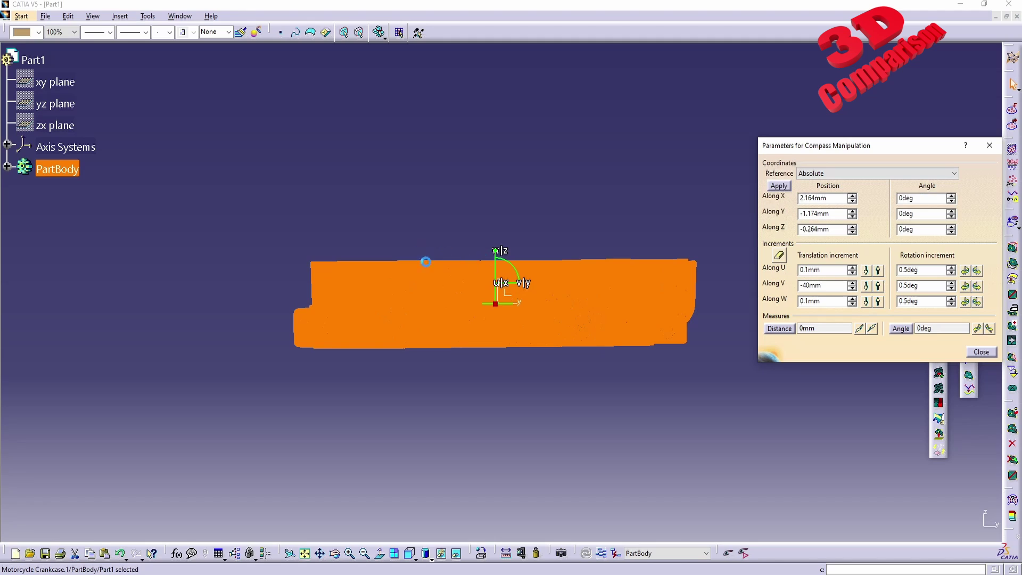
{"action": "left_click_drag", "start_coordinate": [263, 160], "coordinate": [730, 262]}
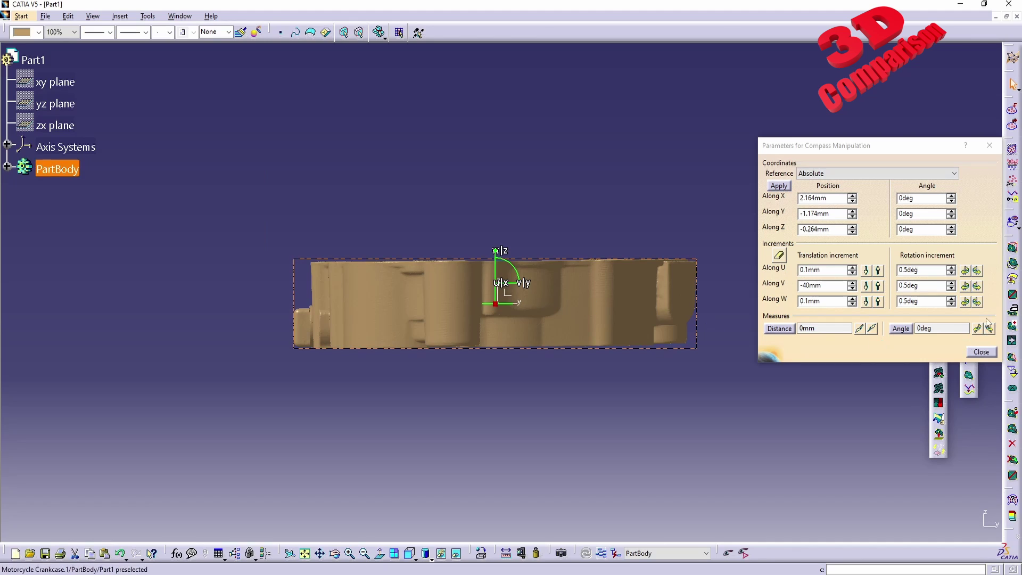
{"action": "left_click", "coordinate": [978, 304]}
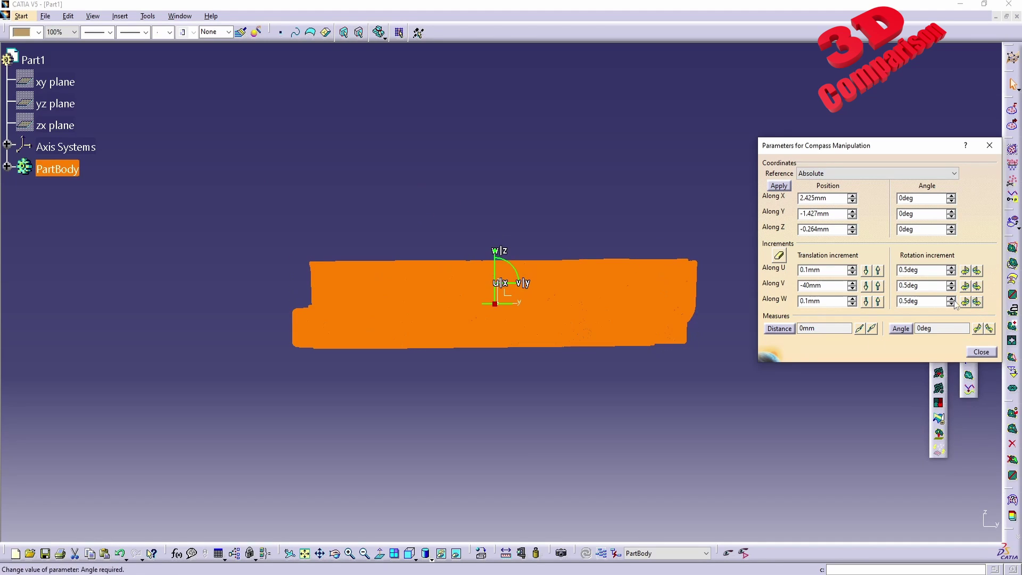
- Rotate the crankcase mesh about the U axis in 0.5-degree increments to level its upper edge in the front view
{"action": "left_click", "coordinate": [977, 286]}
{"action": "left_click", "coordinate": [966, 284]}
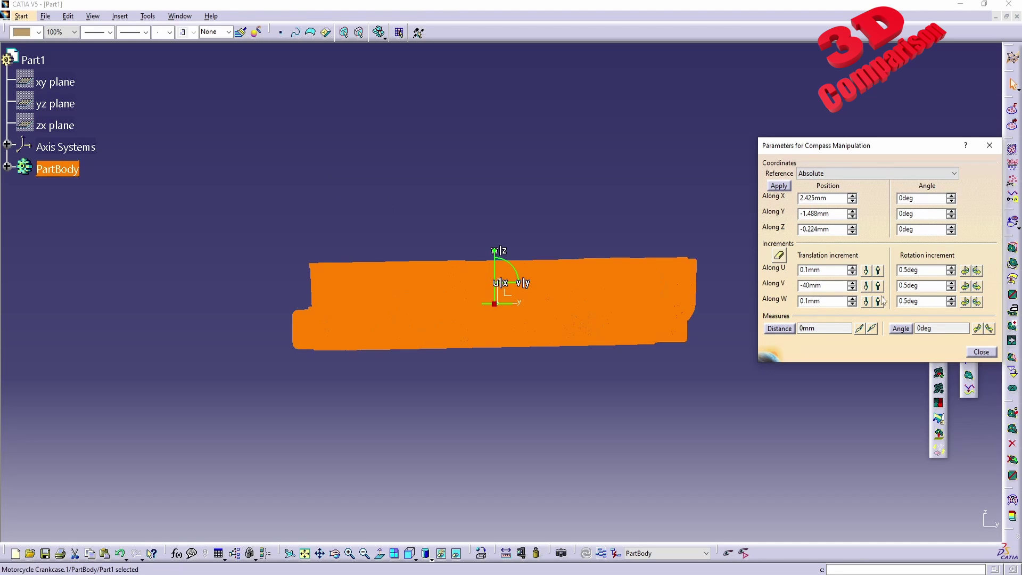
{"action": "left_click", "coordinate": [966, 271]}
{"action": "left_click", "coordinate": [965, 270]}
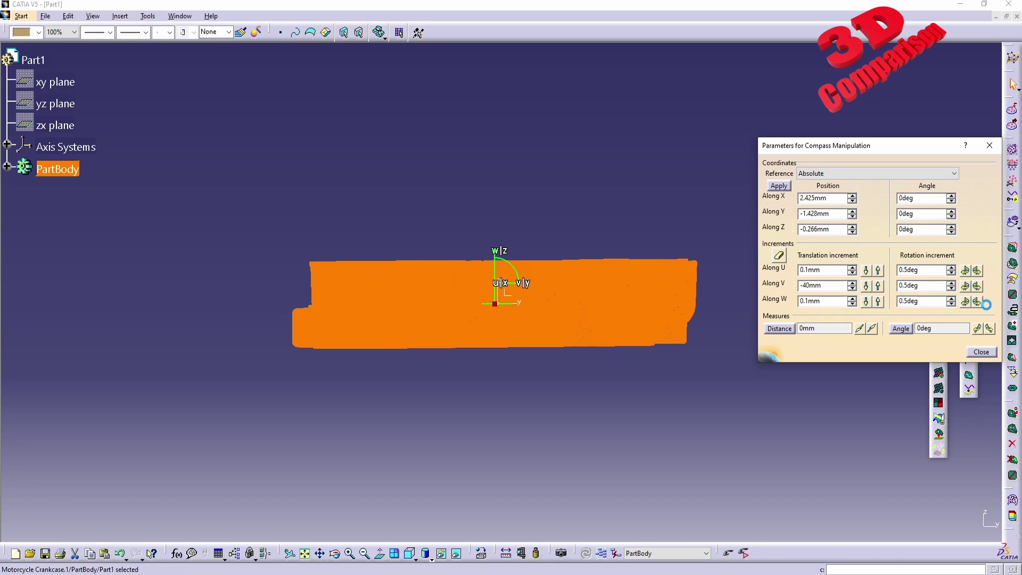
- Rotate the crankcase mesh about the V axis in 0.5-degree increments, trying both directions to level its upper and lower faces
{"action": "left_click", "coordinate": [977, 286]}
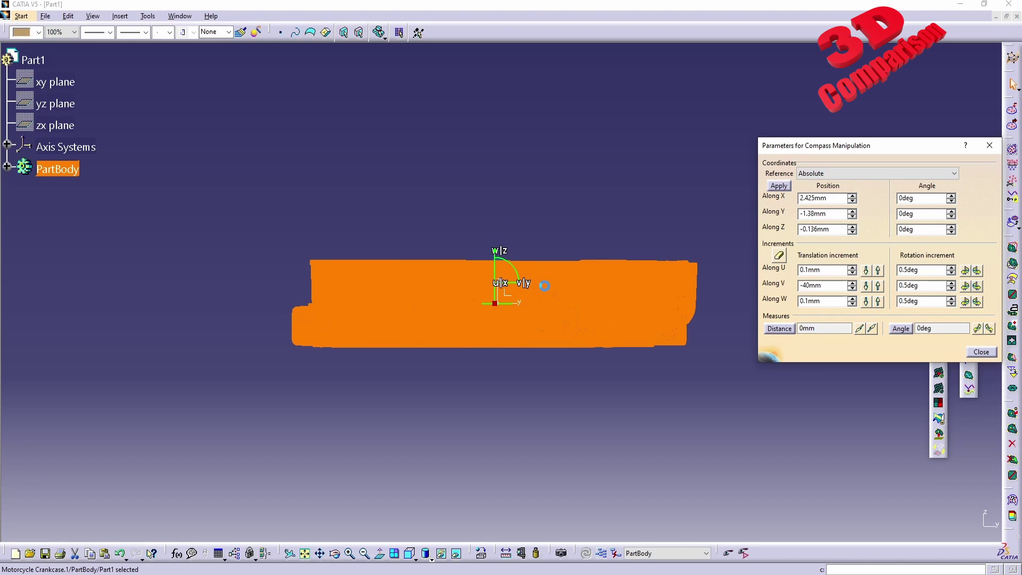
{"action": "left_click", "coordinate": [965, 288]}
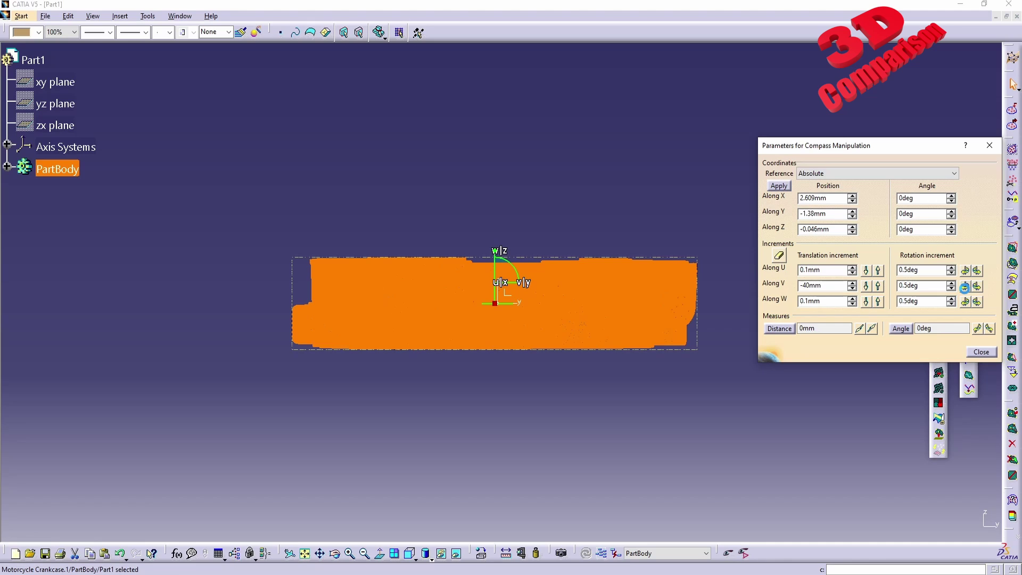
{"action": "left_click", "coordinate": [965, 286]}
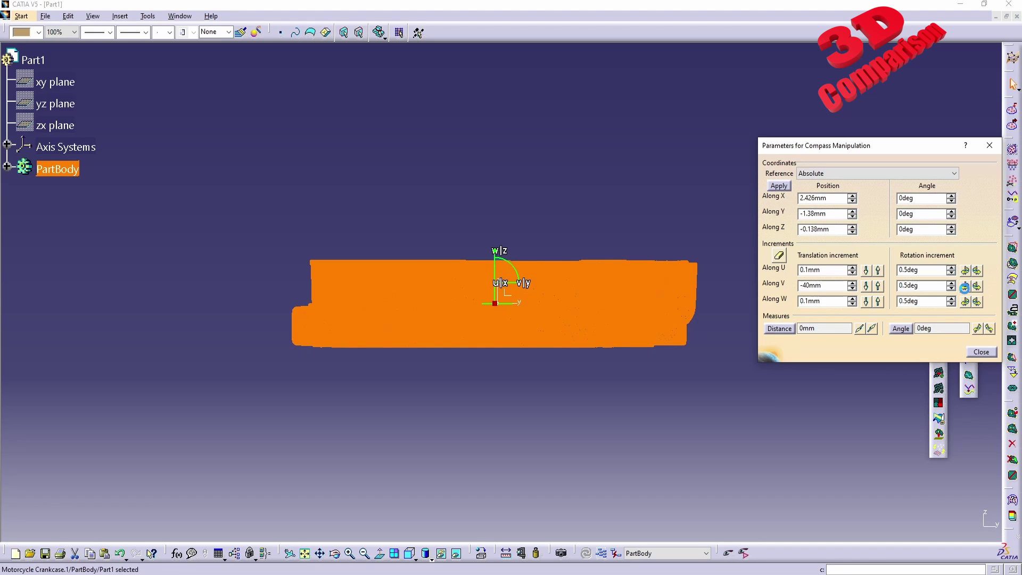
{"action": "left_click", "coordinate": [964, 286]}
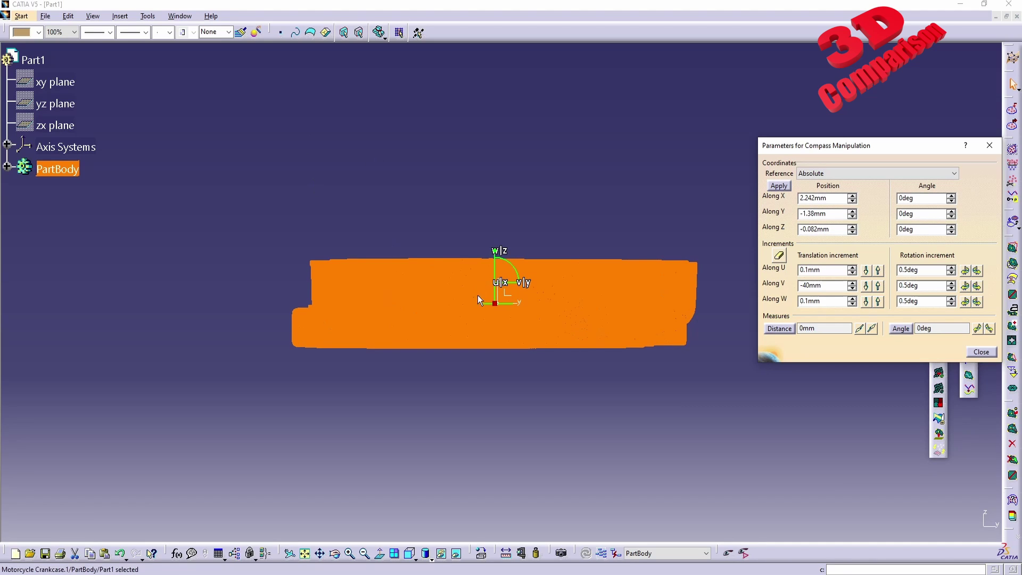
- Deselect the crankcase, check its alignment in the front and top views, and close the compass manipulation parameters
{"action": "left_click", "coordinate": [340, 189]}
{"action": "left_click_drag", "start_coordinate": [267, 152], "coordinate": [760, 260]}
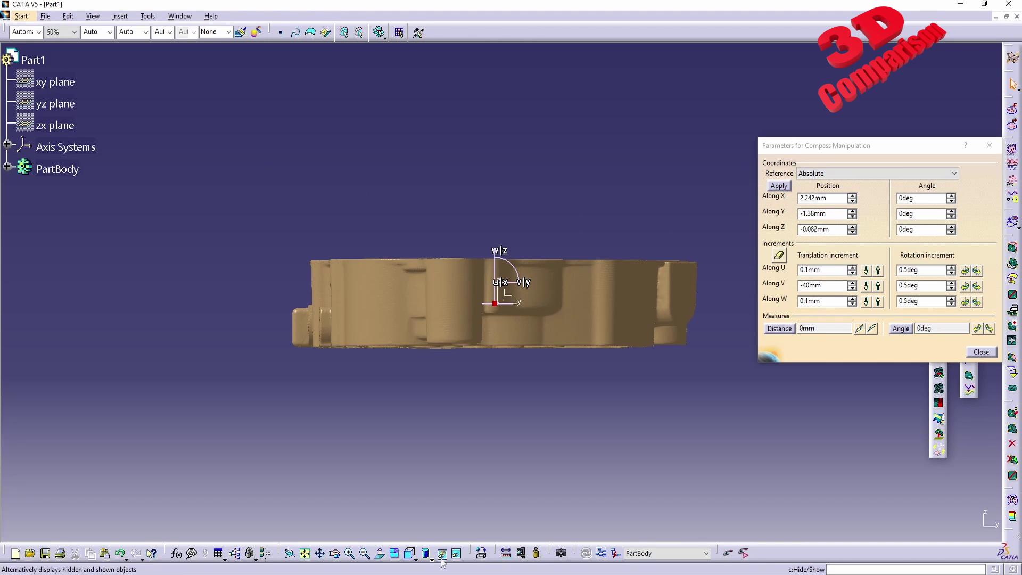
{"action": "left_click", "coordinate": [415, 557]}
{"action": "left_click", "coordinate": [424, 547]}
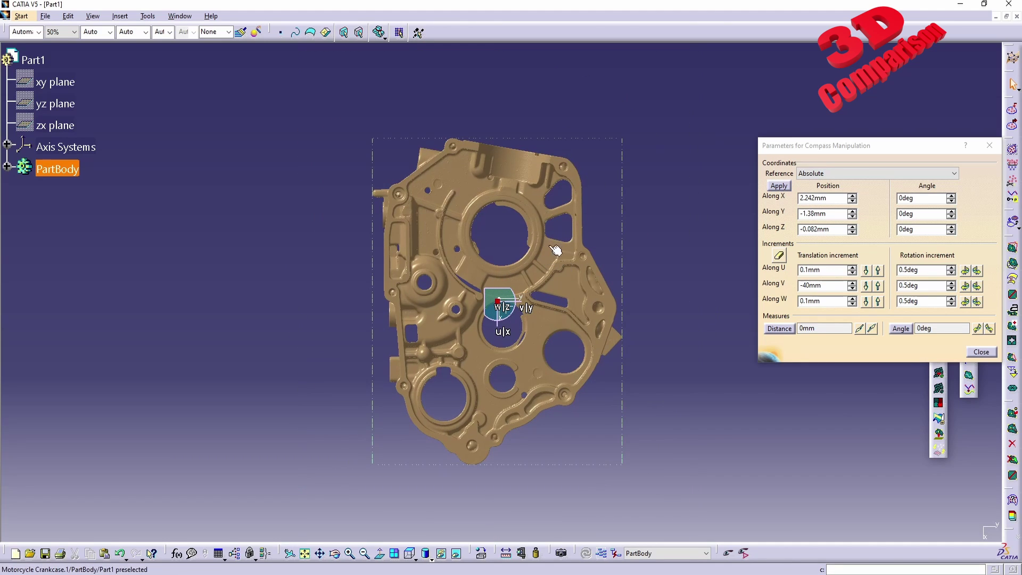
{"action": "left_click", "coordinate": [775, 392]}
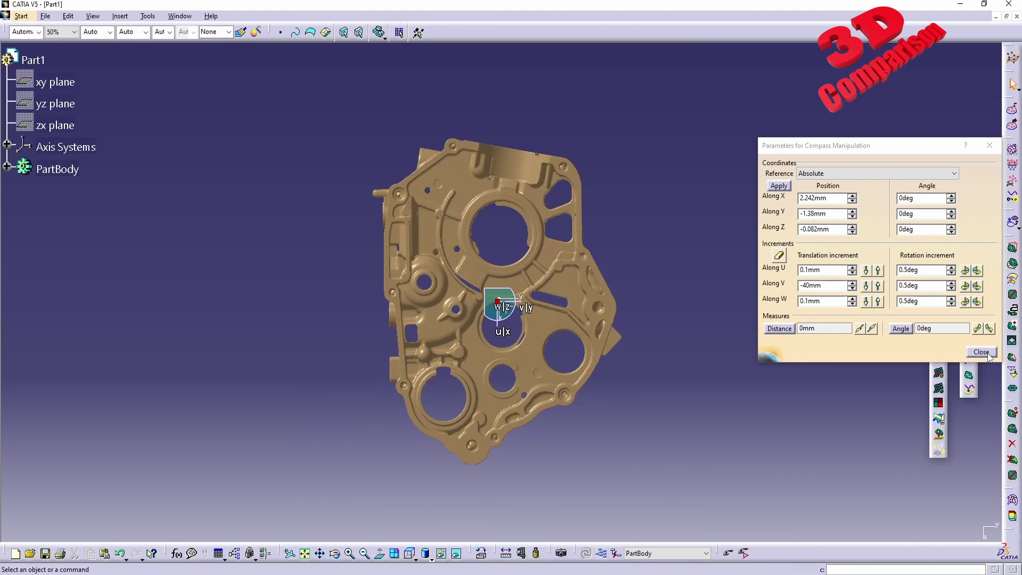
{"action": "left_click", "coordinate": [980, 352]}
- Turn off the compass's automatic snapping to the selected object and detach the compass from the crankcase
{"action": "middle_click_drag", "start_coordinate": [562, 457], "coordinate": [516, 354]}
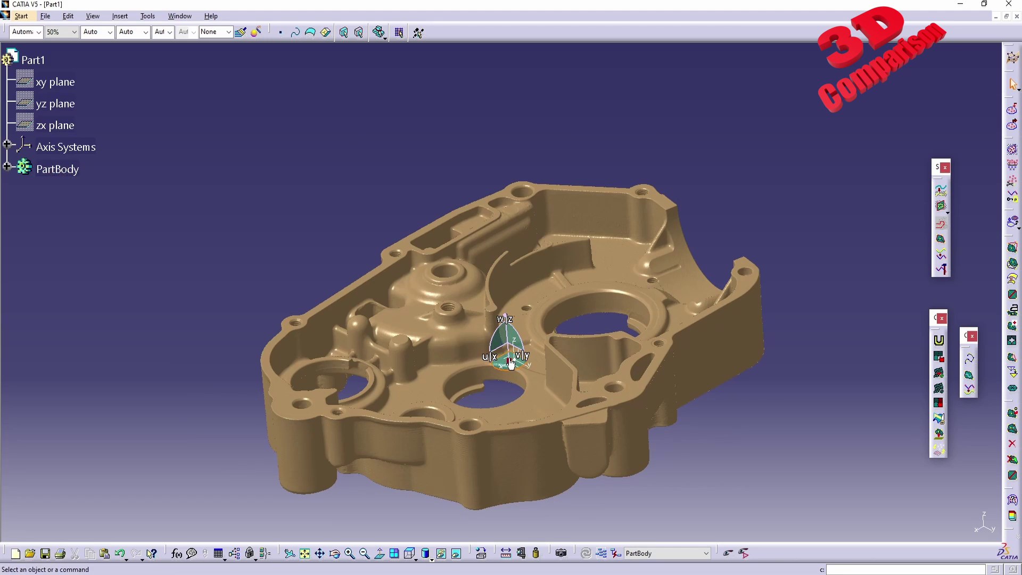
{"action": "left_click", "coordinate": [60, 85]}
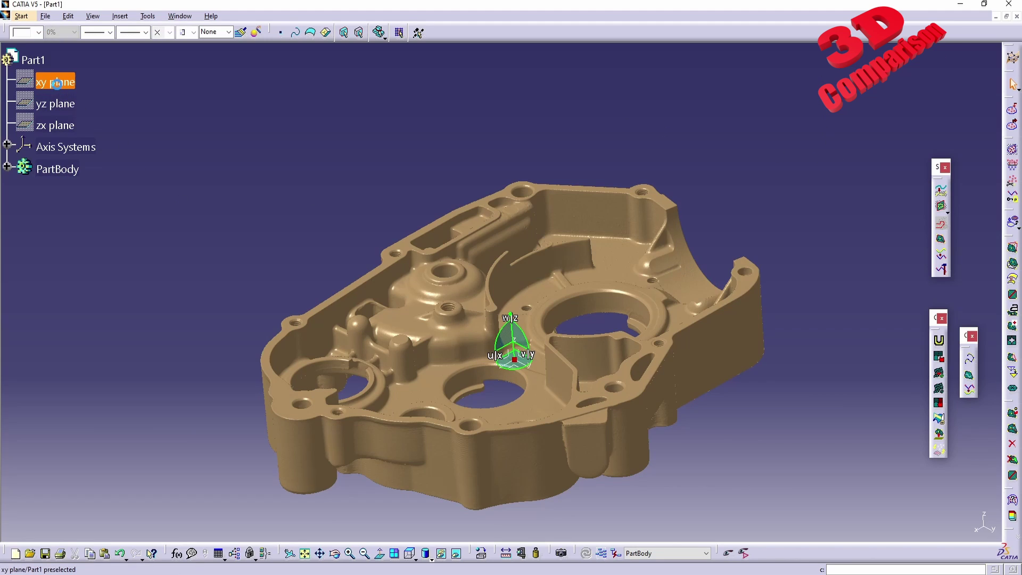
{"action": "right_click", "coordinate": [514, 359]}
{"action": "left_click", "coordinate": [596, 471]}
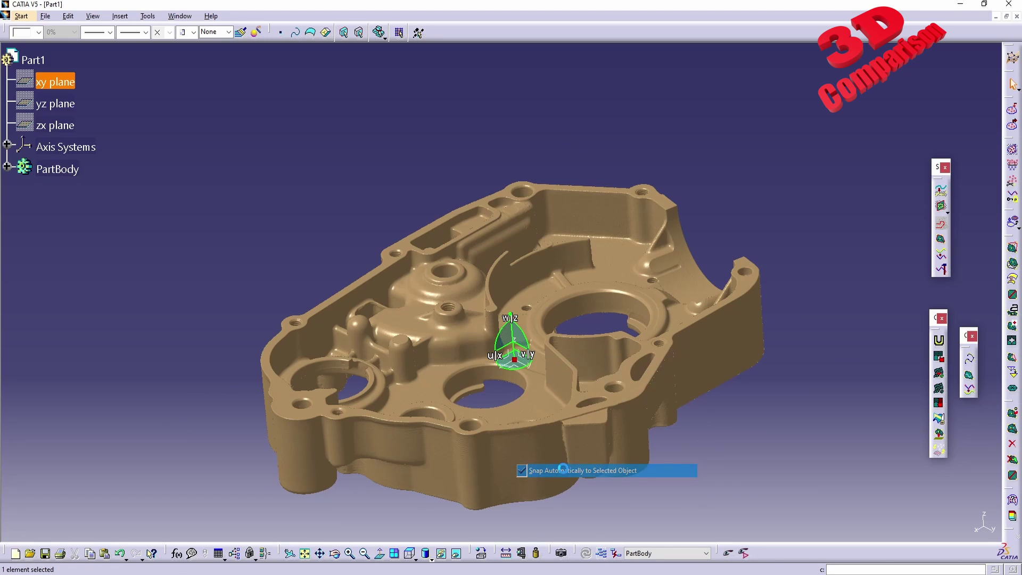
{"action": "left_click_drag", "start_coordinate": [514, 358], "coordinate": [268, 231]}
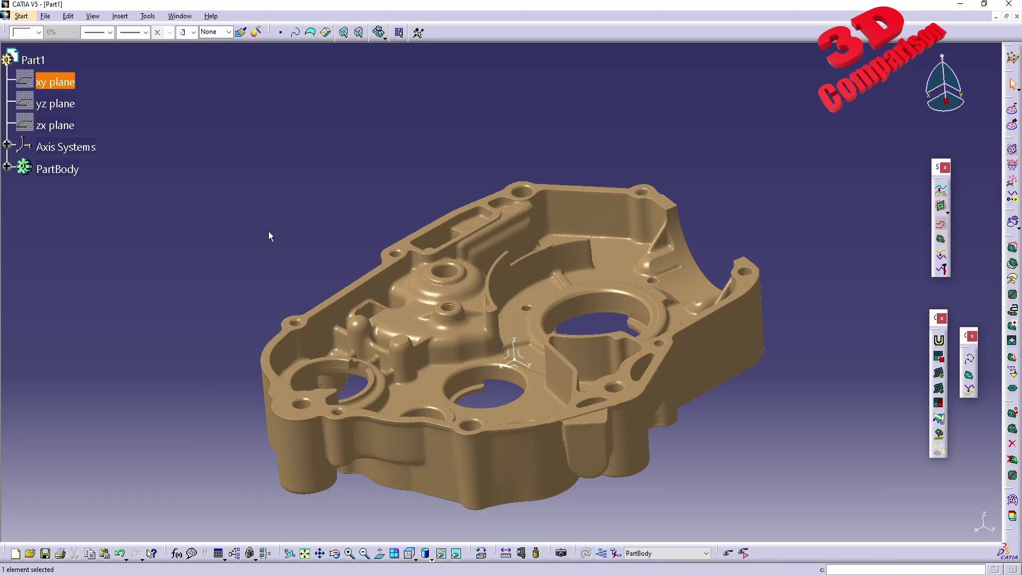
{"action": "left_click", "coordinate": [342, 212]}
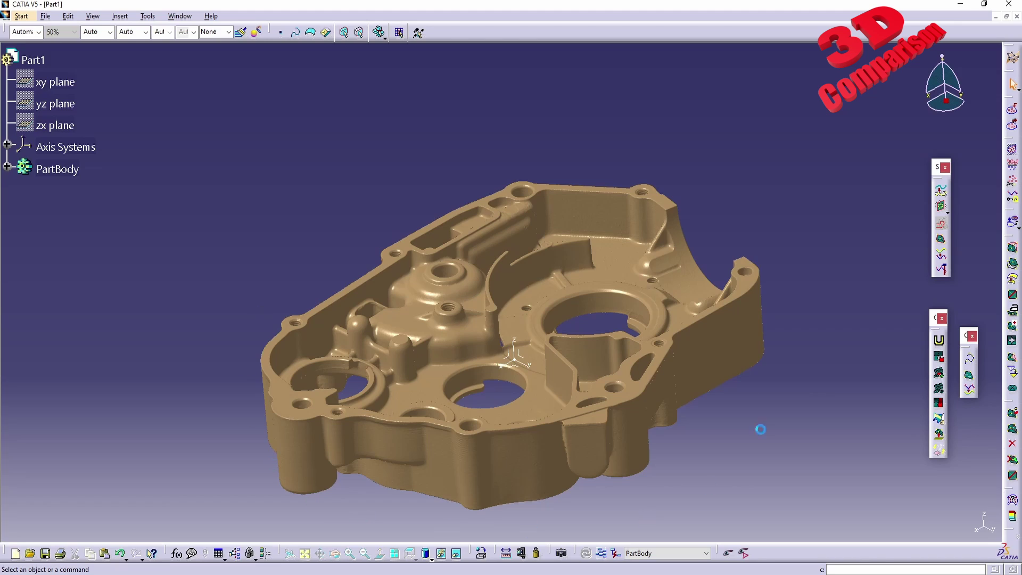
- Create a reference plane offset 20 mm from the xy plane
{"action": "left_click", "coordinate": [61, 87]}
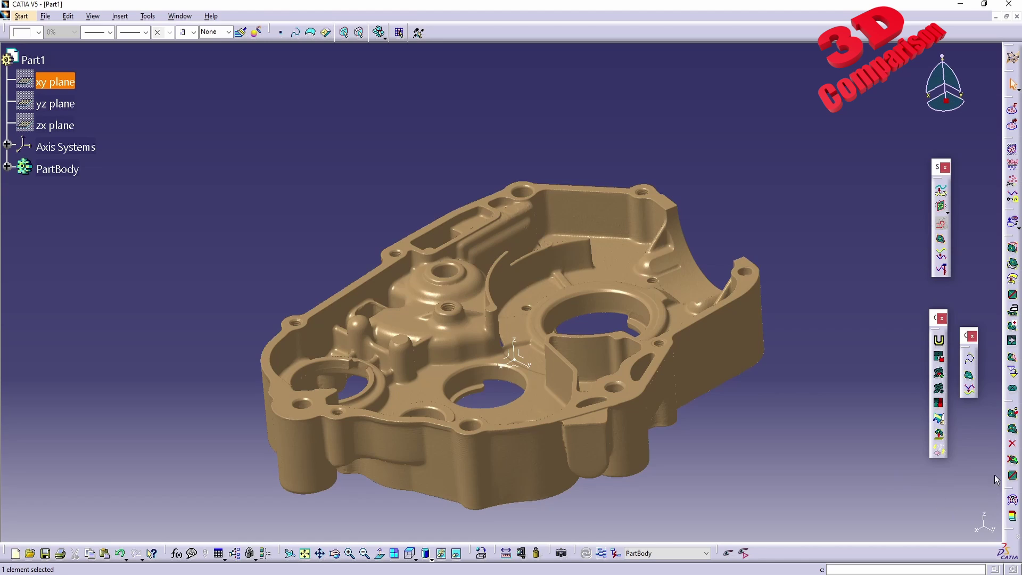
{"action": "left_click_drag", "start_coordinate": [978, 424], "coordinate": [976, 427]}
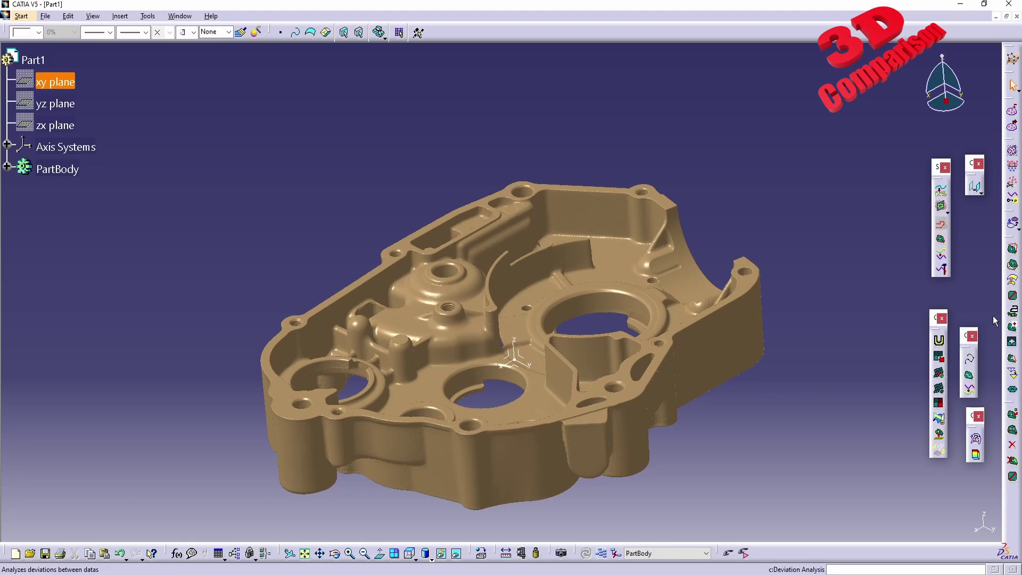
{"action": "left_click", "coordinate": [866, 569]}
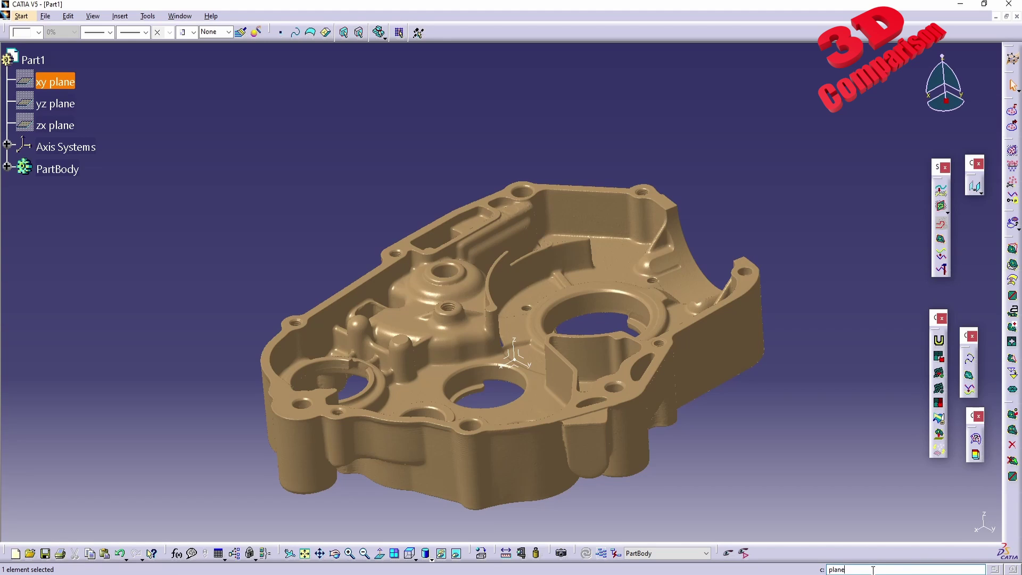
{"action": "key", "text": "Return"}
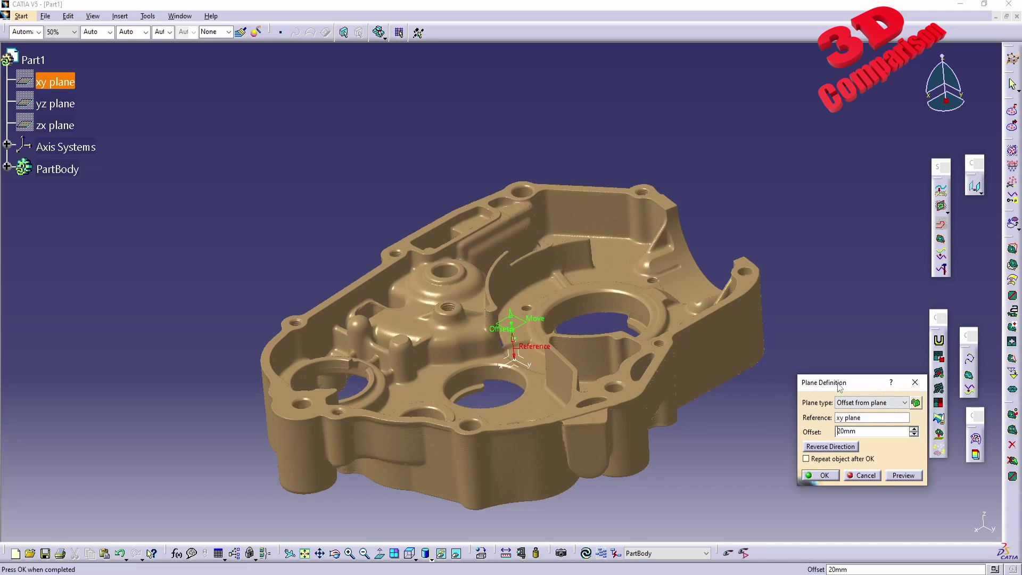
{"action": "left_click_drag", "start_coordinate": [838, 384], "coordinate": [788, 403]}
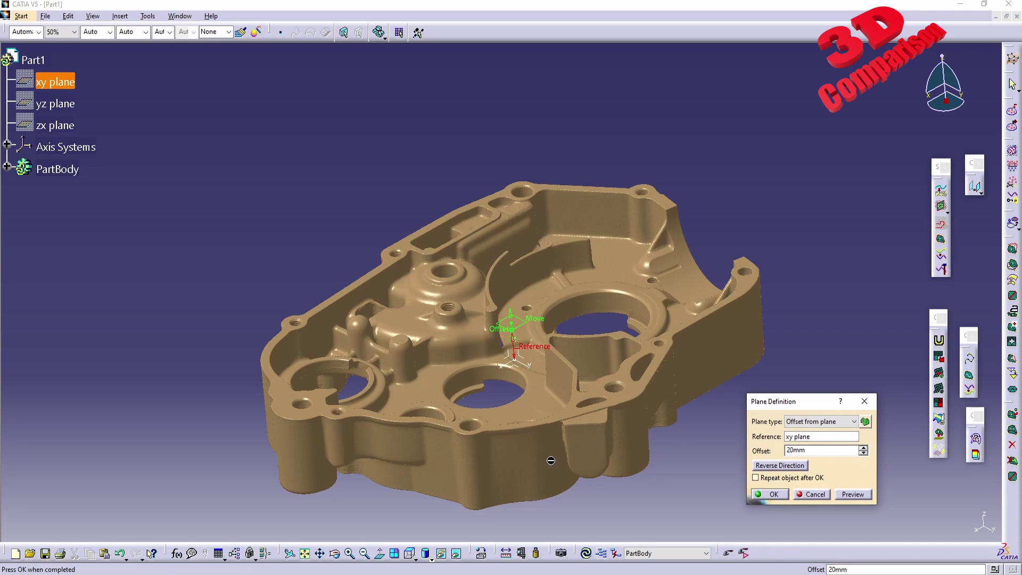
{"action": "middle_click_drag", "start_coordinate": [550, 459], "coordinate": [514, 358]}
{"action": "left_click", "coordinate": [769, 494]}
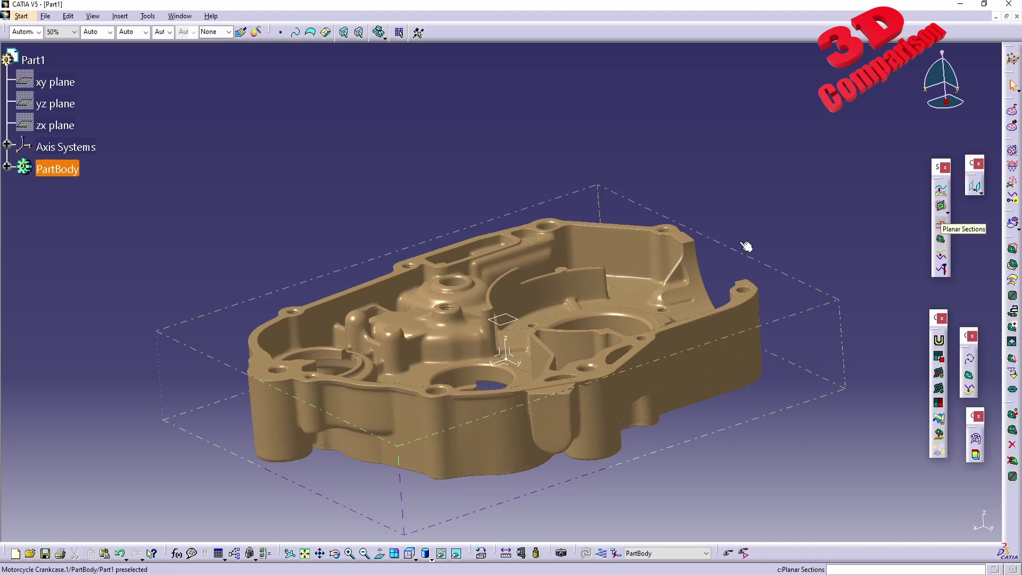
- Create ungrouped planar sections of the crankcase mesh at the 20 mm offset plane, and expand PartBody in the tree
{"action": "left_click", "coordinate": [942, 207]}
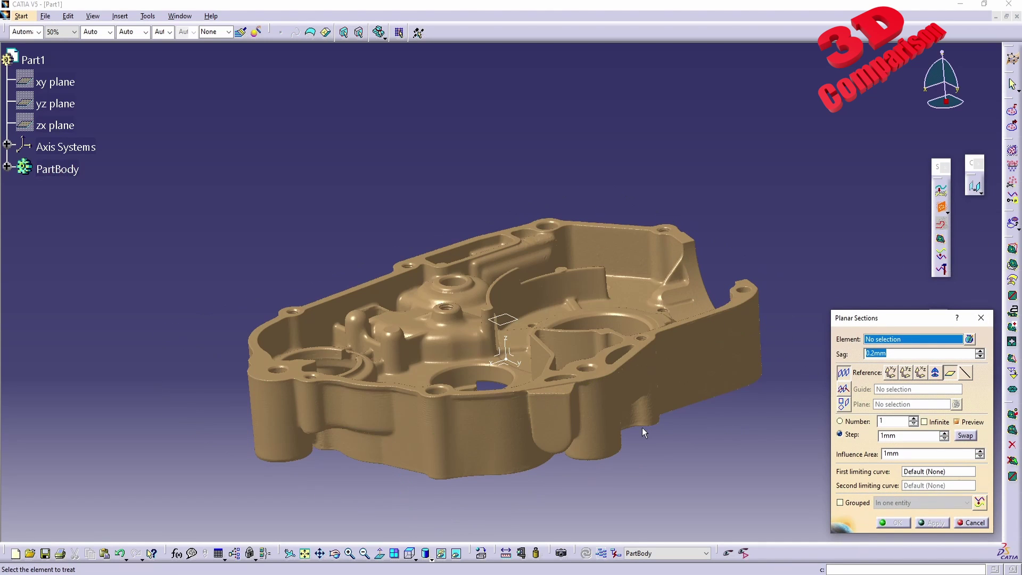
{"action": "left_click", "coordinate": [597, 414]}
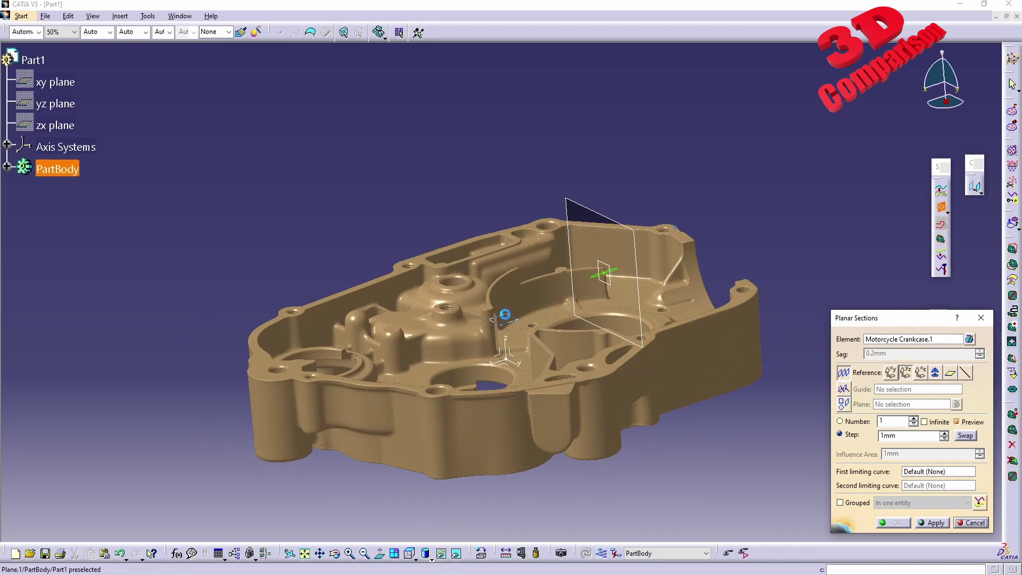
{"action": "left_click", "coordinate": [514, 318]}
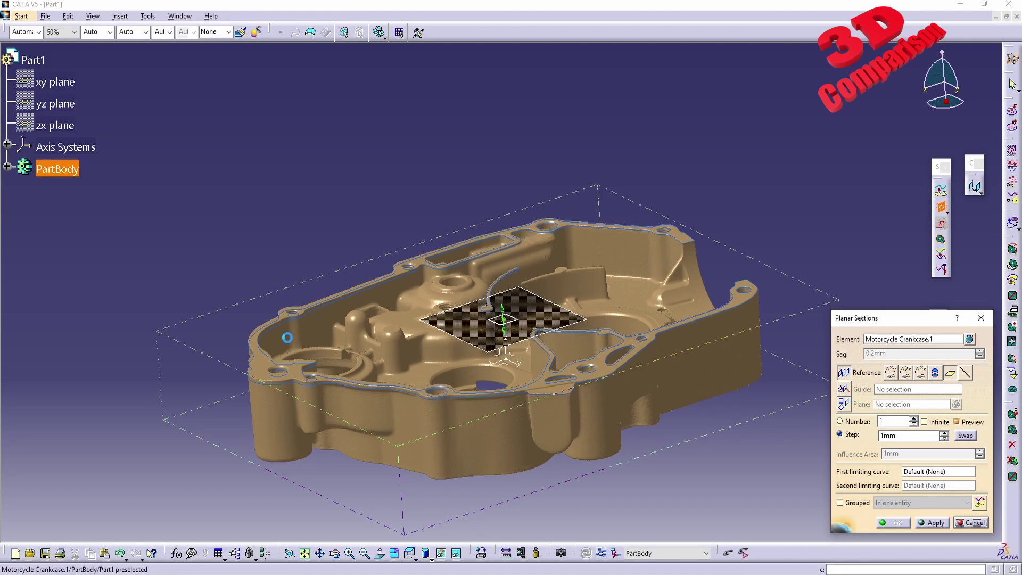
{"action": "middle_click_drag", "start_coordinate": [469, 326], "coordinate": [607, 332]}
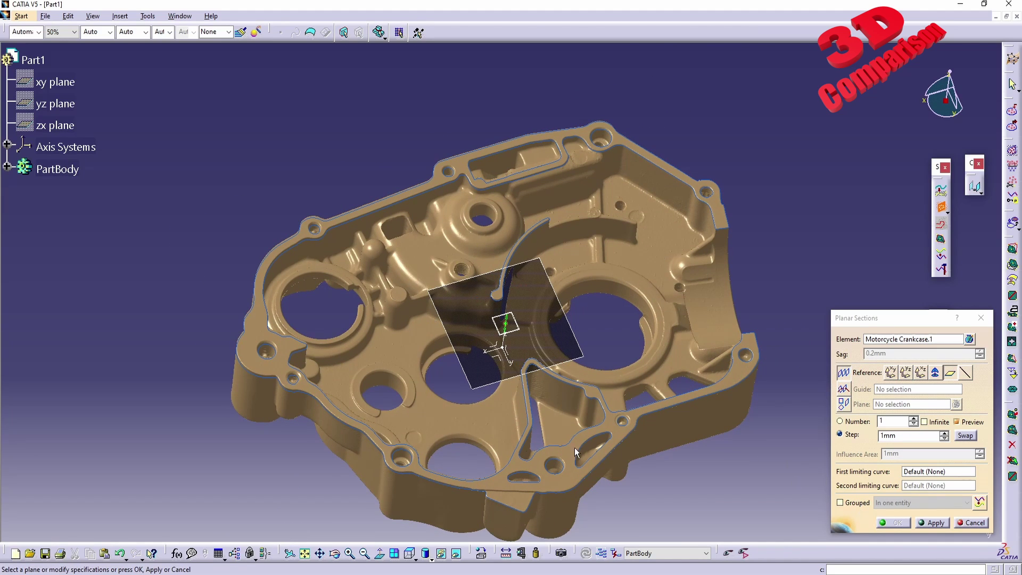
{"action": "middle_click_drag", "start_coordinate": [527, 462], "coordinate": [526, 359]}
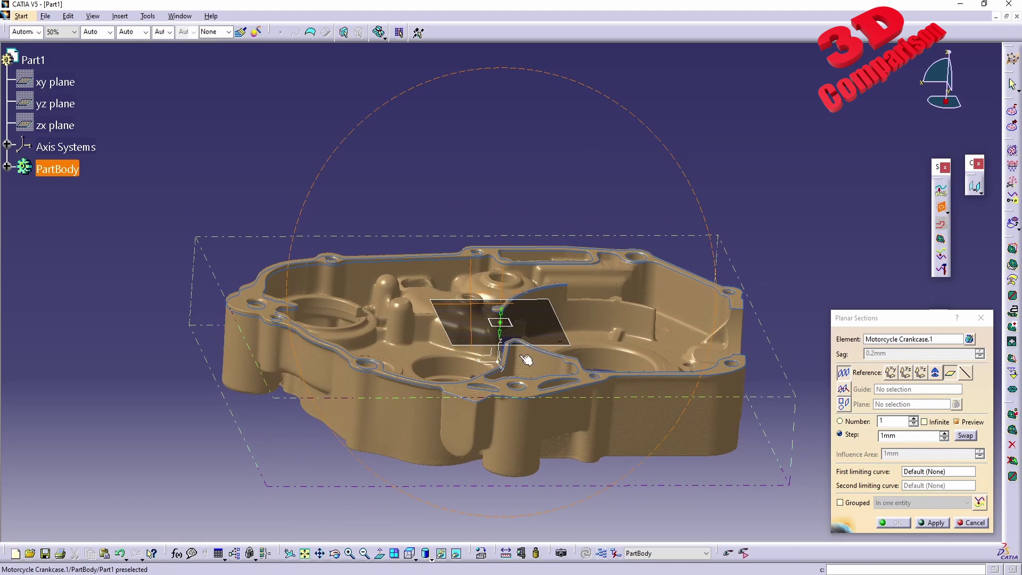
{"action": "middle_click_drag", "start_coordinate": [651, 502], "coordinate": [652, 412]}
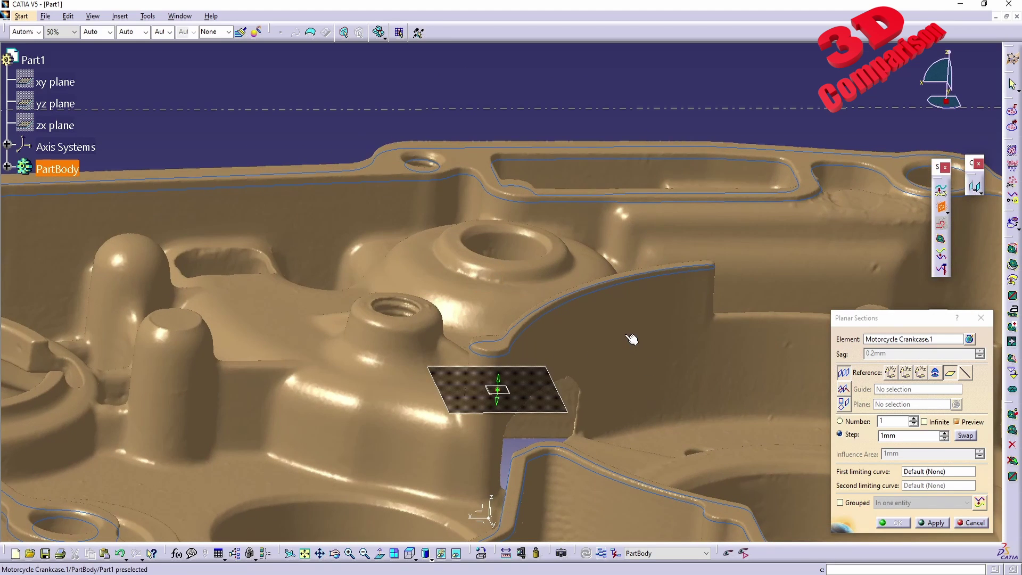
{"action": "middle_click_drag", "start_coordinate": [627, 336], "coordinate": [629, 420]}
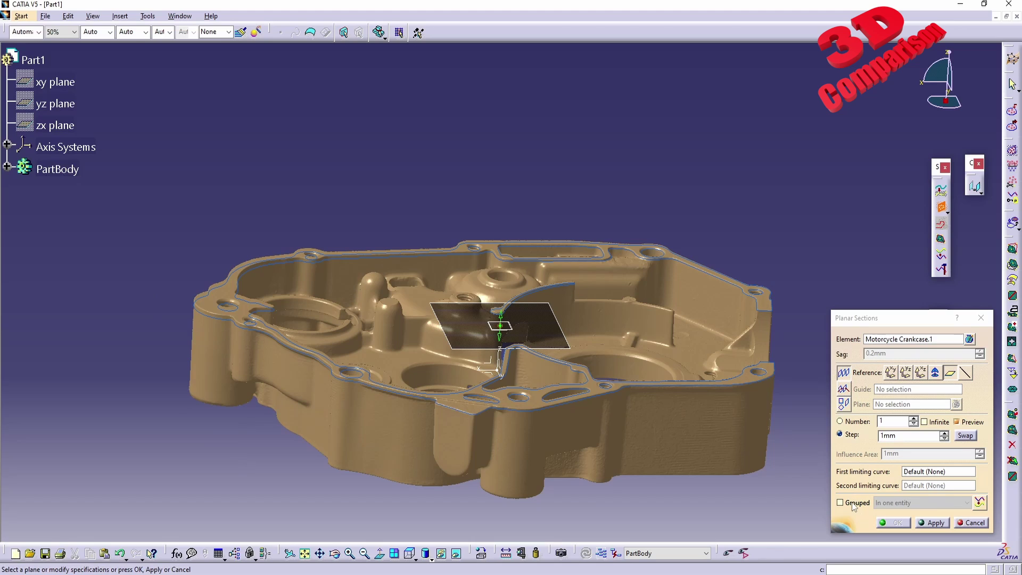
{"action": "left_click", "coordinate": [7, 166]}
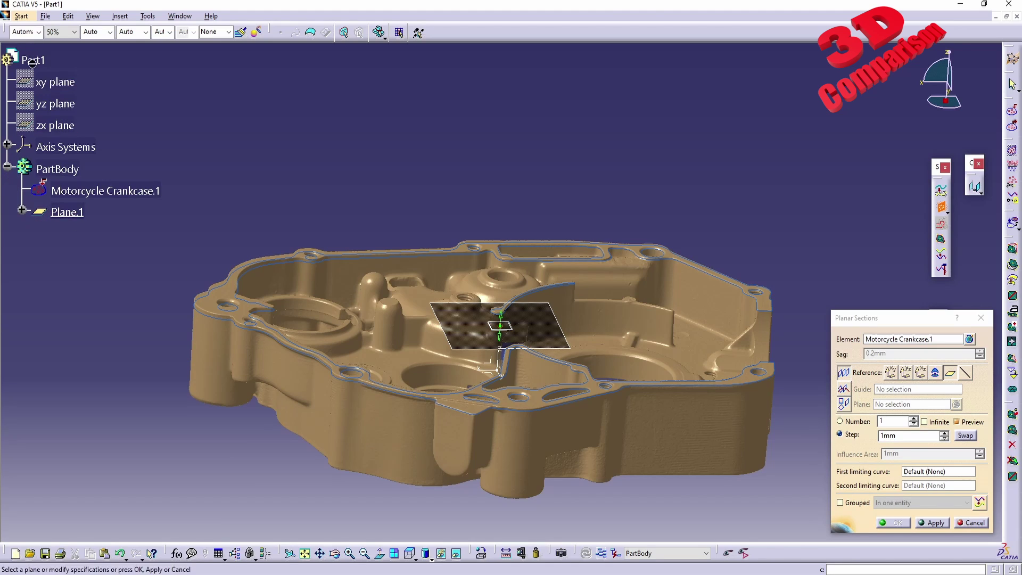
{"action": "left_click", "coordinate": [931, 524]}
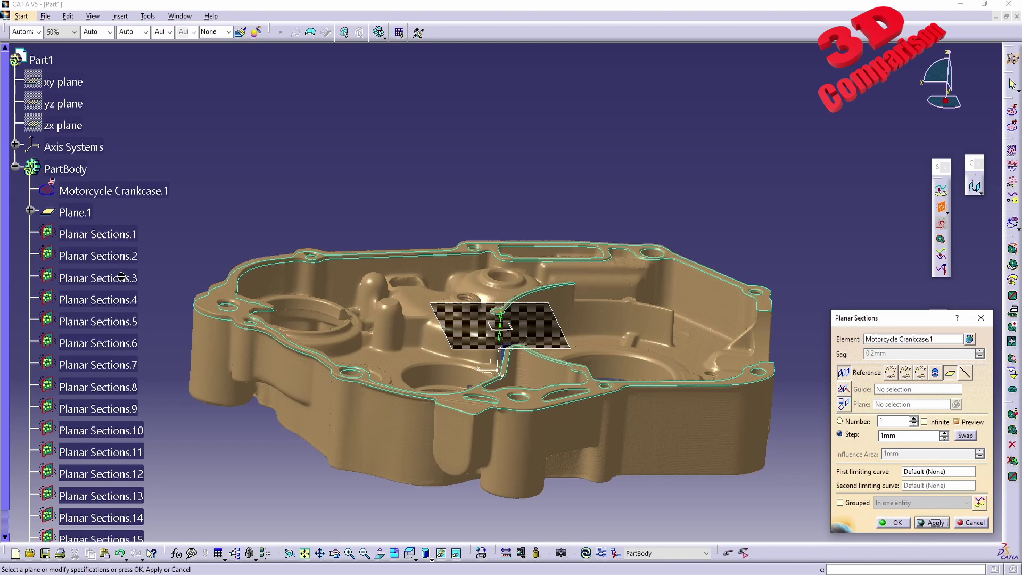
{"action": "left_click", "coordinate": [884, 524]}
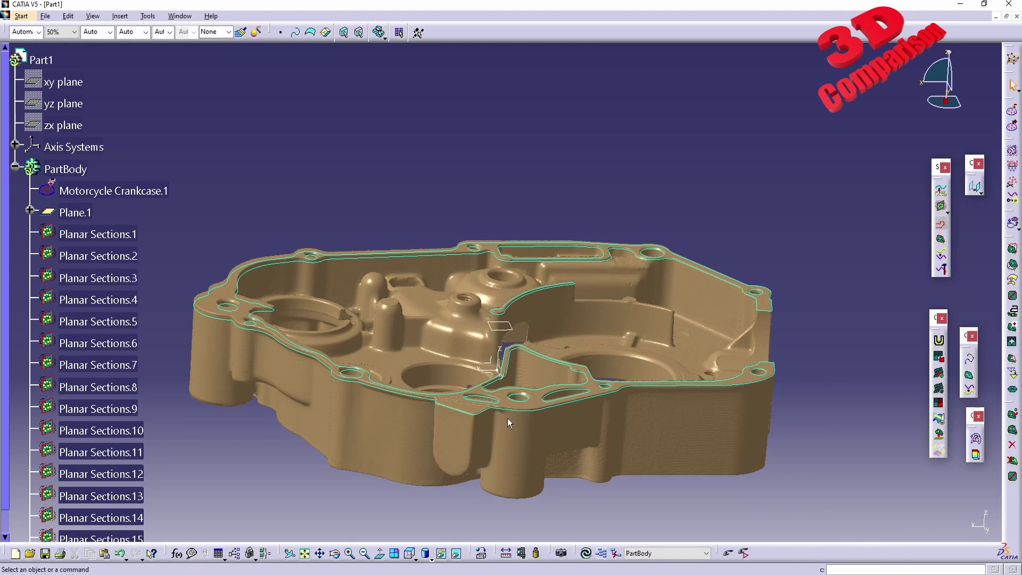
- Identify the section curves from the tree and select Planar Sections.10, the inner contour of the triangular pocket
{"action": "left_click", "coordinate": [106, 239]}
{"action": "middle_click_drag", "start_coordinate": [426, 314], "coordinate": [442, 368]}
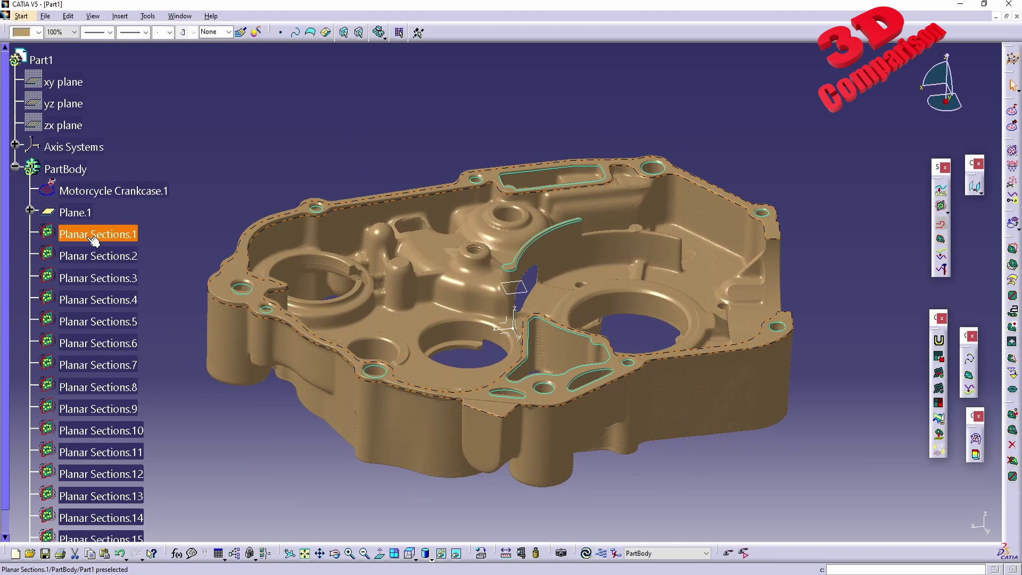
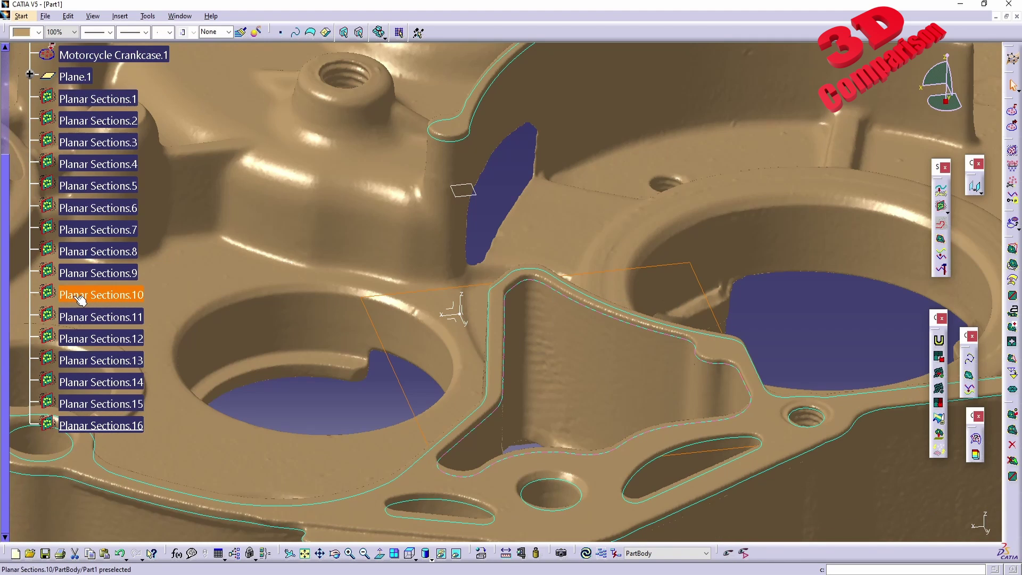
{"action": "left_click", "coordinate": [129, 302]}
- Try to extrude the Planar Sections.10 contour into a surface in Generative Shape Design, and return to Digitized Shape Editor
{"action": "left_click", "coordinate": [22, 16]}
{"action": "mouse_move", "coordinate": [51, 58]}
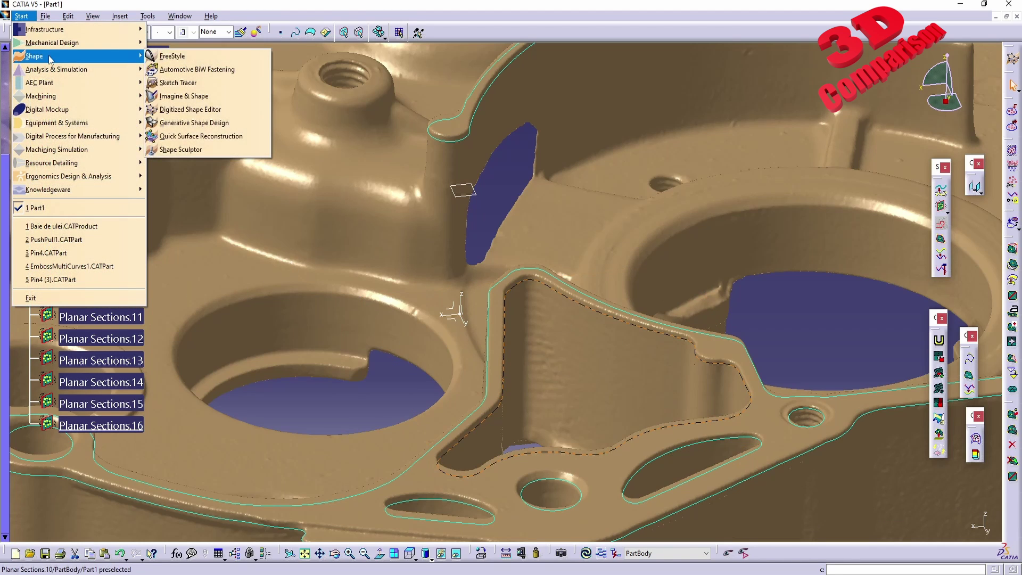
{"action": "left_click", "coordinate": [204, 124]}
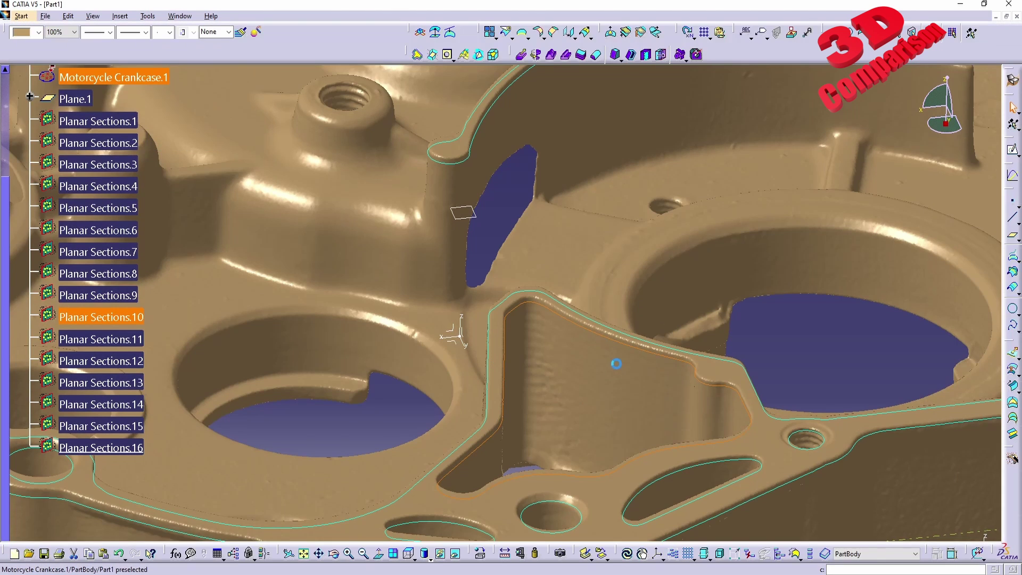
{"action": "left_click", "coordinate": [1014, 356]}
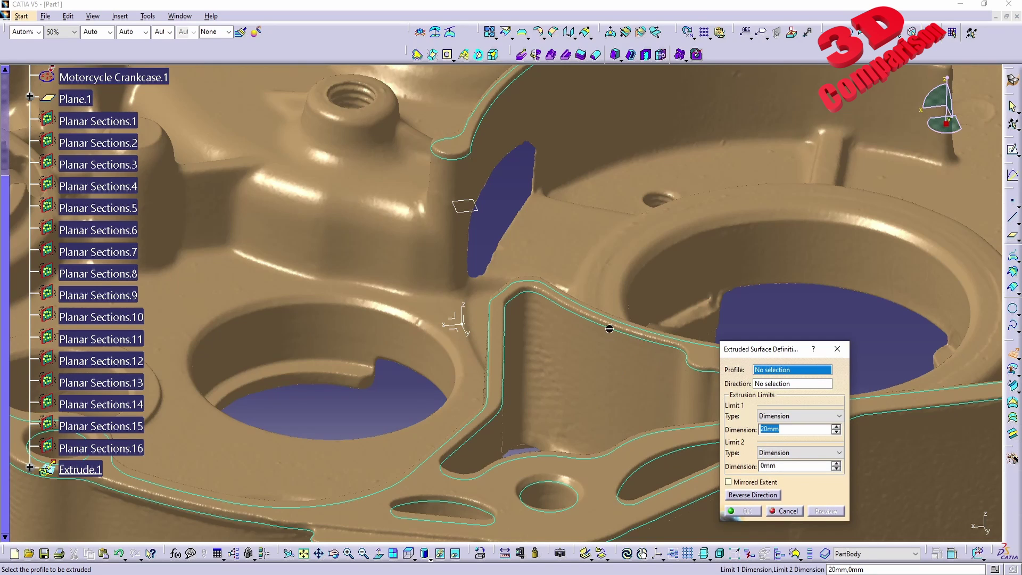
{"action": "middle_click_drag", "start_coordinate": [668, 398], "coordinate": [553, 331]}
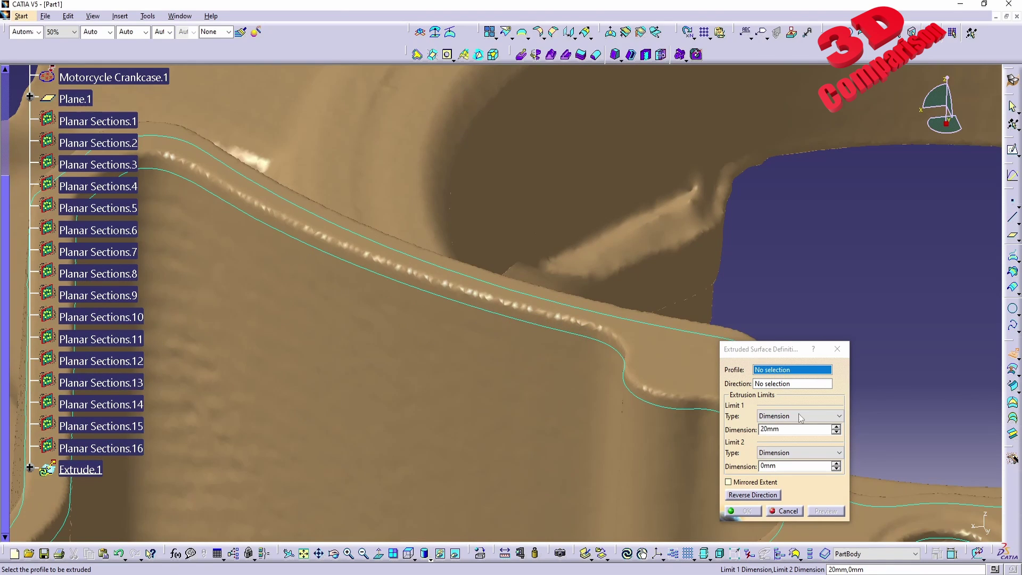
{"action": "left_click", "coordinate": [791, 511]}
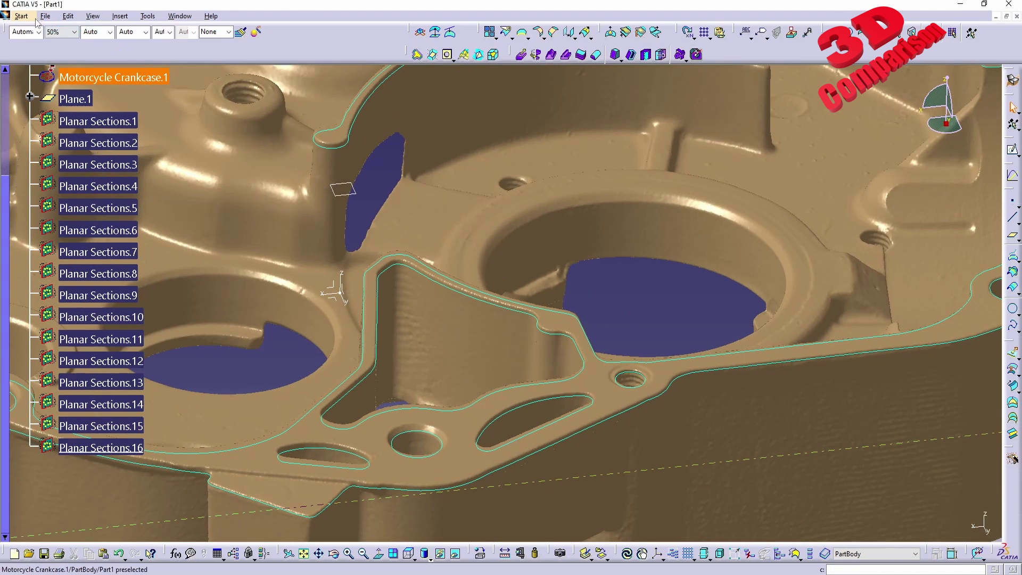
{"action": "left_click", "coordinate": [21, 16]}
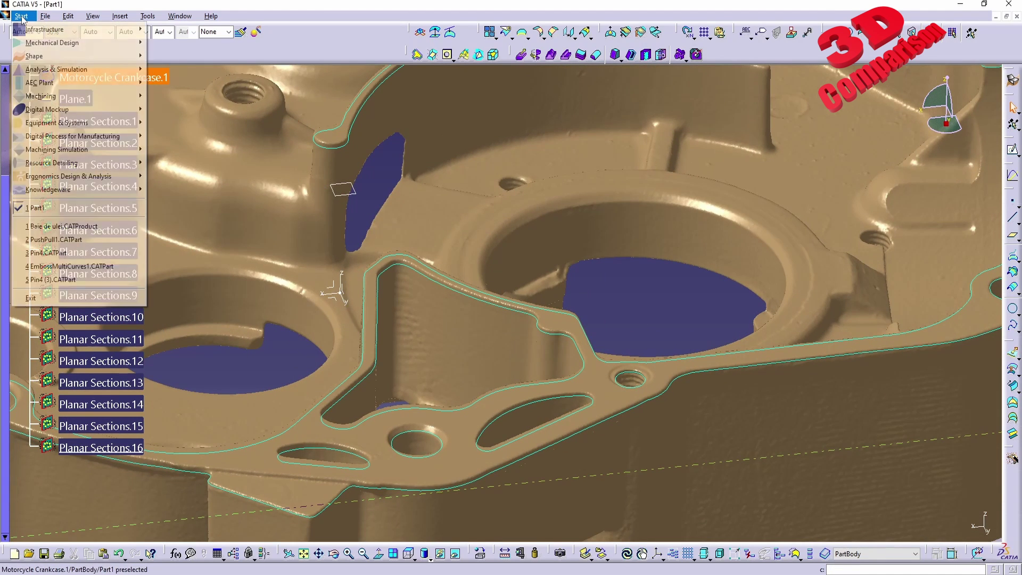
{"action": "mouse_move", "coordinate": [64, 56]}
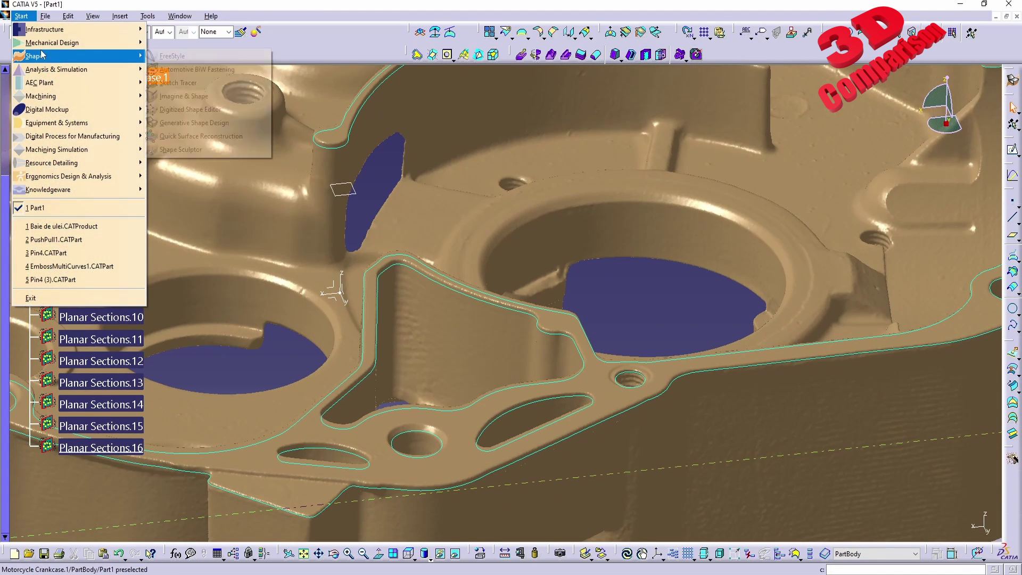
{"action": "left_click", "coordinate": [182, 109]}
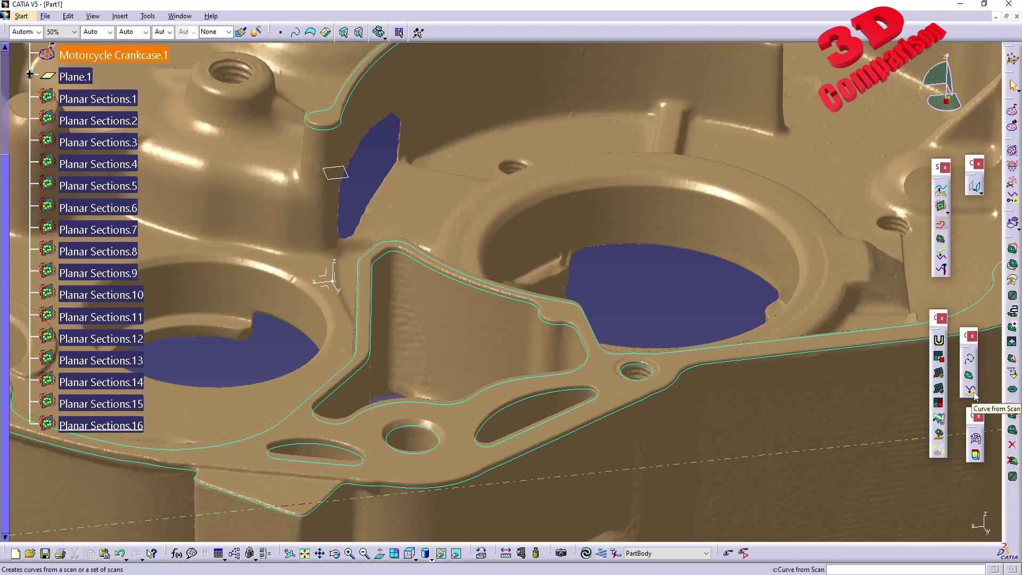
- Start a Curve from Scan on Planar Sections.10, the inner contour of the triangular pocket
{"action": "left_click", "coordinate": [125, 17]}
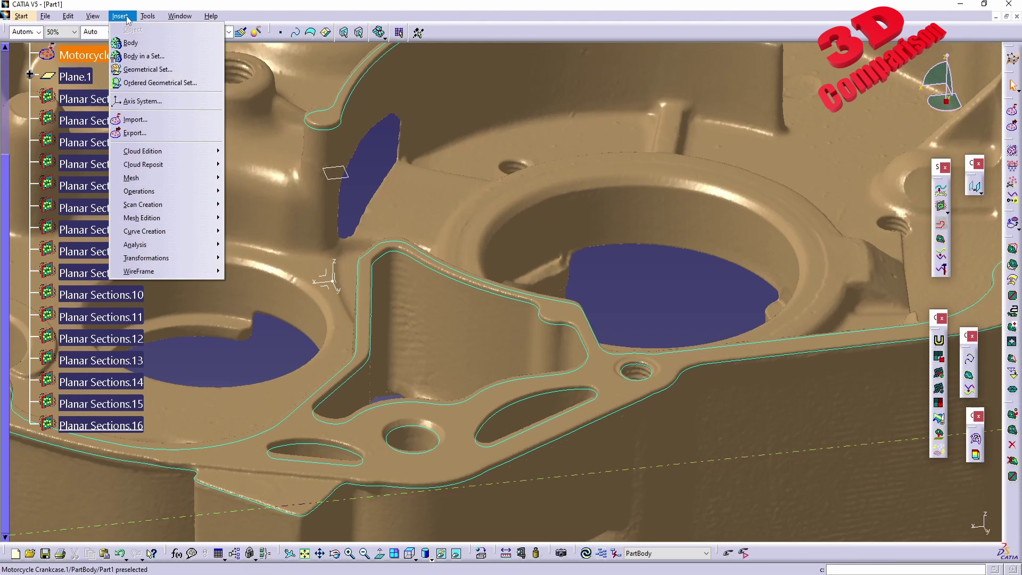
{"action": "mouse_move", "coordinate": [171, 233]}
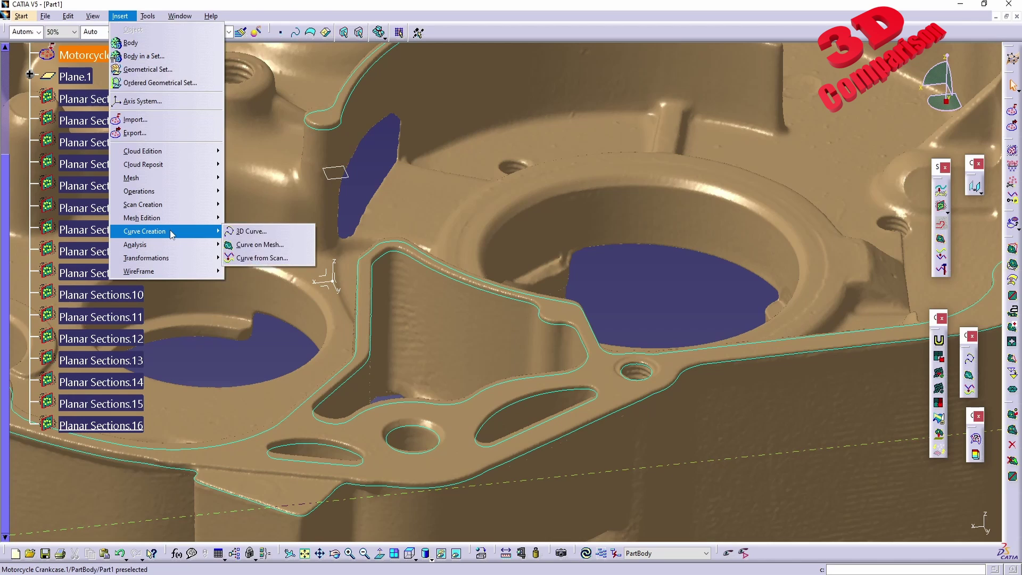
{"action": "left_click", "coordinate": [281, 260]}
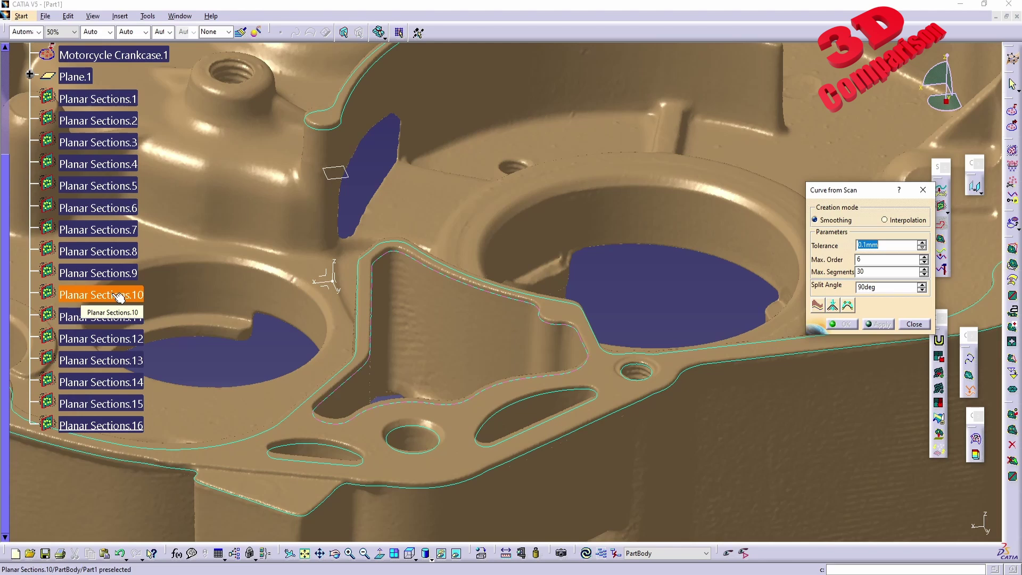
{"action": "left_click", "coordinate": [479, 292]}
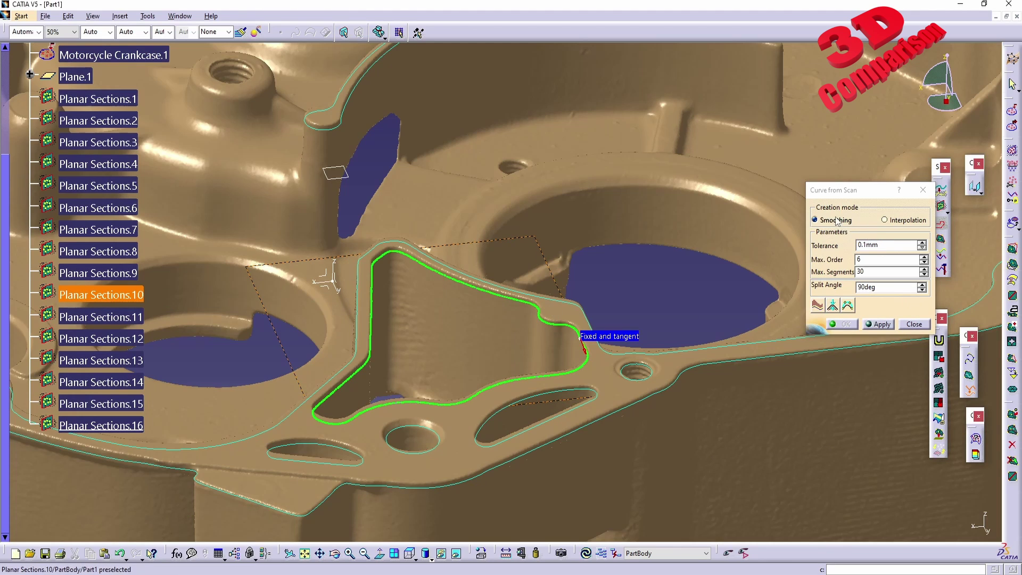
- Limit the scan curve to a maximum of 5 segments and preview its fit to the pocket contour
{"action": "middle_click_drag", "start_coordinate": [548, 357], "coordinate": [648, 303]}
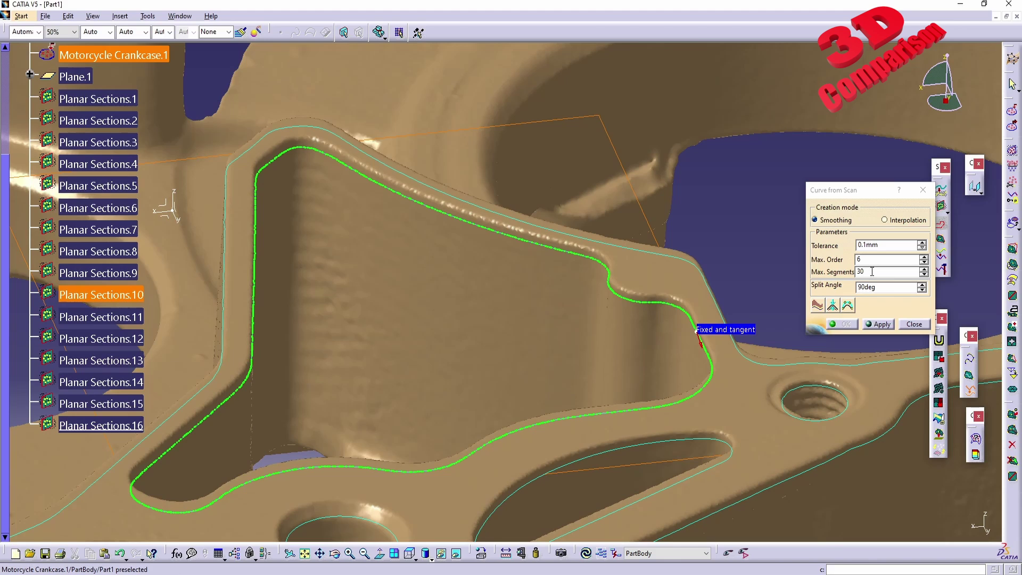
{"action": "double_click", "coordinate": [876, 273]}
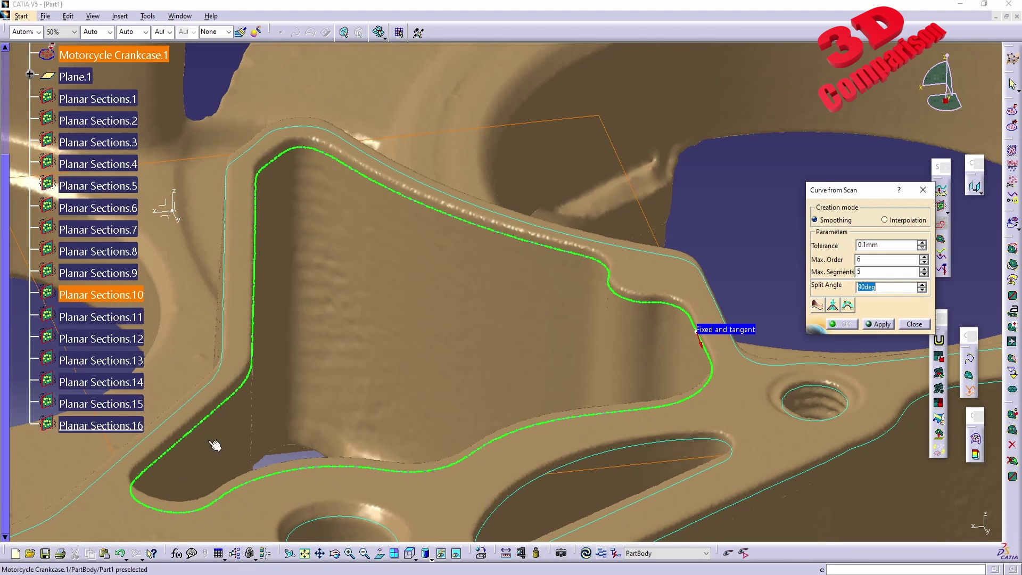
{"action": "left_click", "coordinate": [877, 325]}
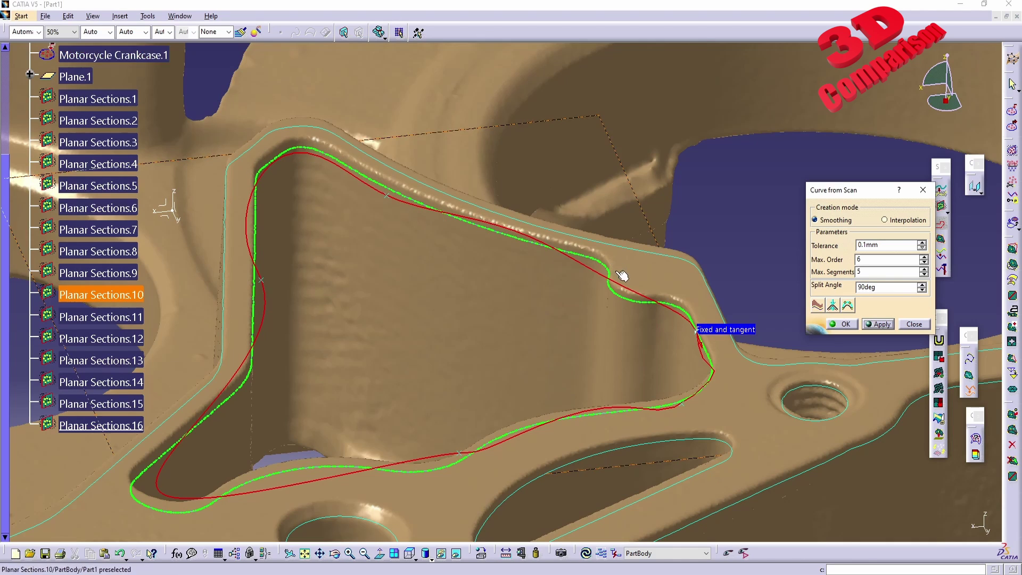
- Raise the maximum segments to 20, preview the curve and examine its fit at the pocket's small S-shaped bend
{"action": "double_click", "coordinate": [875, 272]}
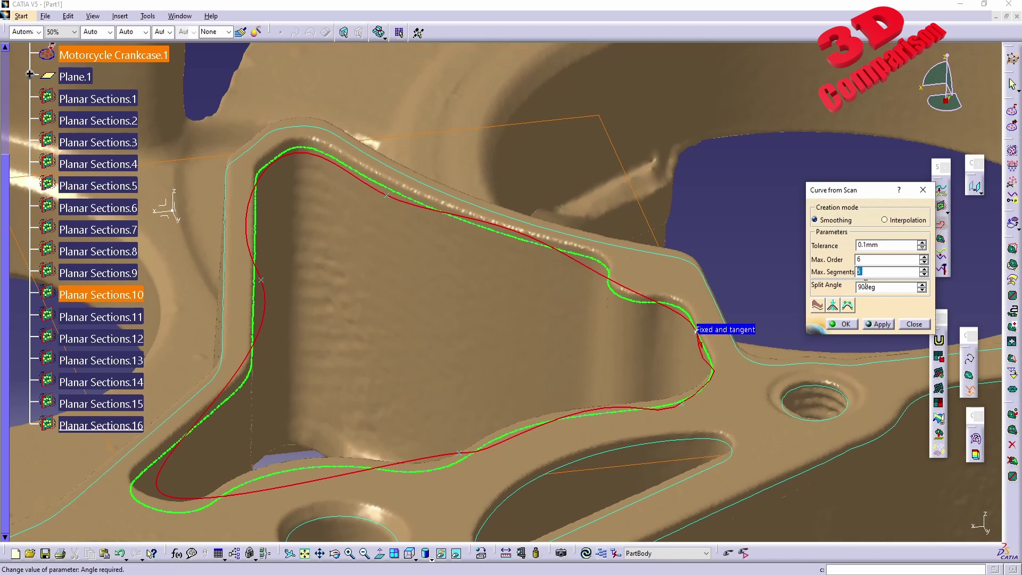
{"action": "type", "text": "20"}
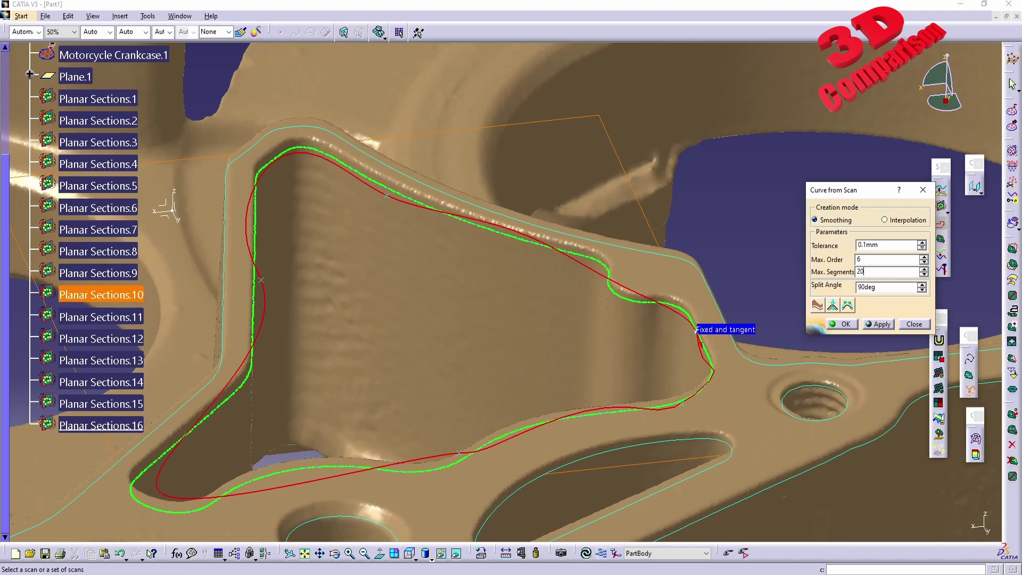
{"action": "left_click", "coordinate": [890, 326]}
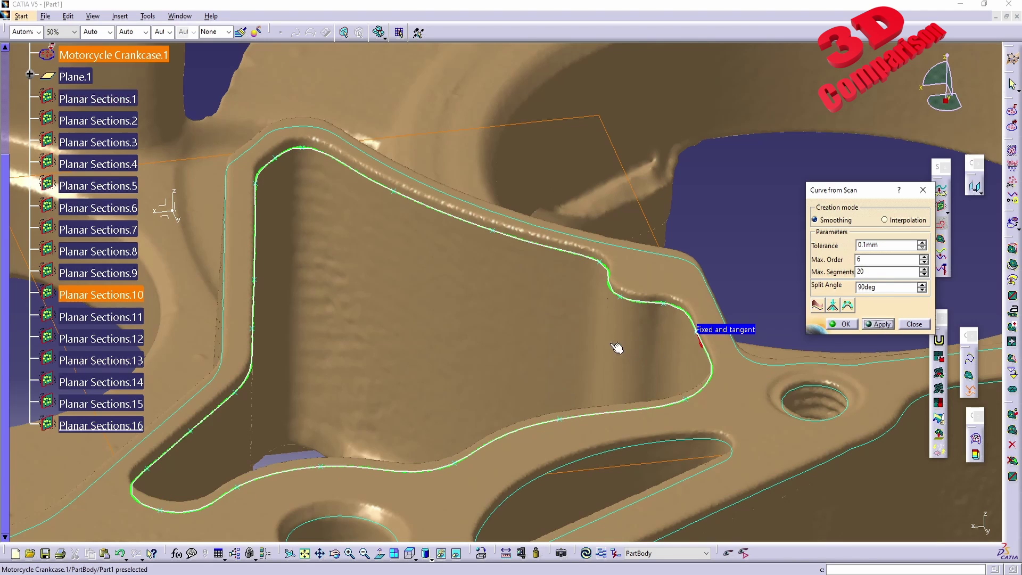
{"action": "middle_click_drag", "start_coordinate": [525, 347], "coordinate": [378, 335]}
{"action": "middle_click_drag", "start_coordinate": [455, 325], "coordinate": [624, 309]}
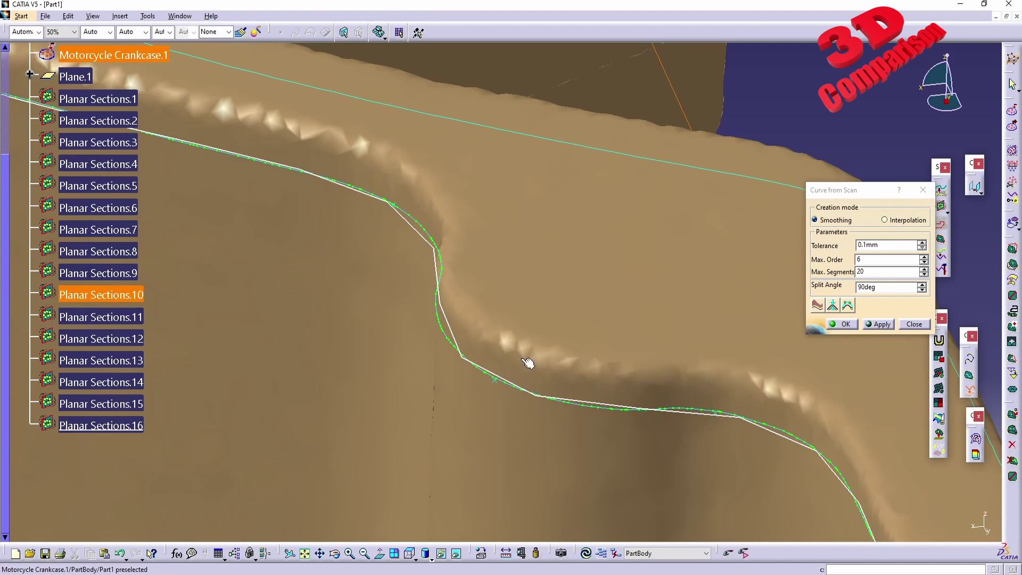
{"action": "middle_click_drag", "start_coordinate": [528, 363], "coordinate": [556, 358]}
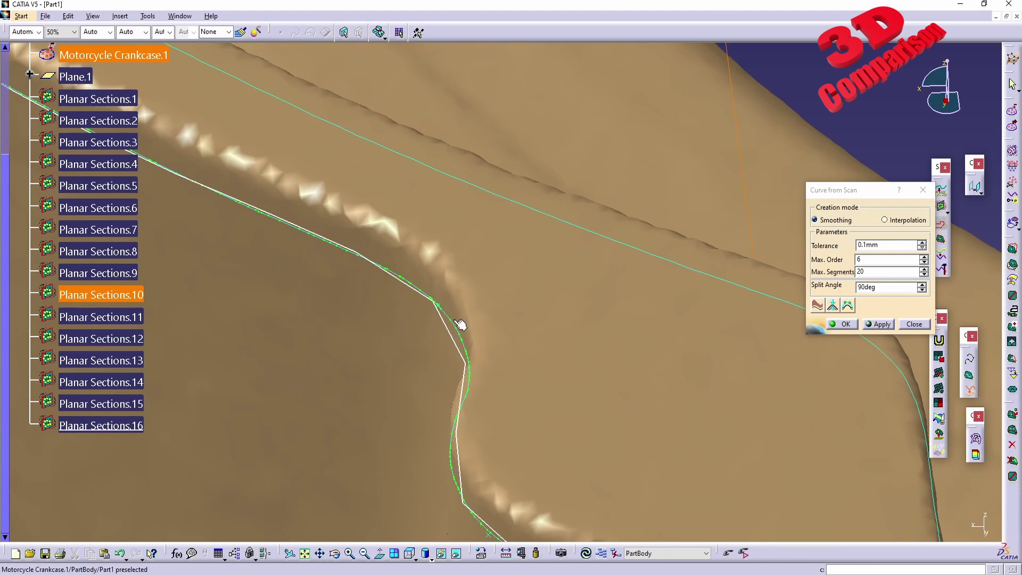
- Set the curve's maximum segments to 30 and preview the fit along the same bend
{"action": "double_click", "coordinate": [877, 271]}
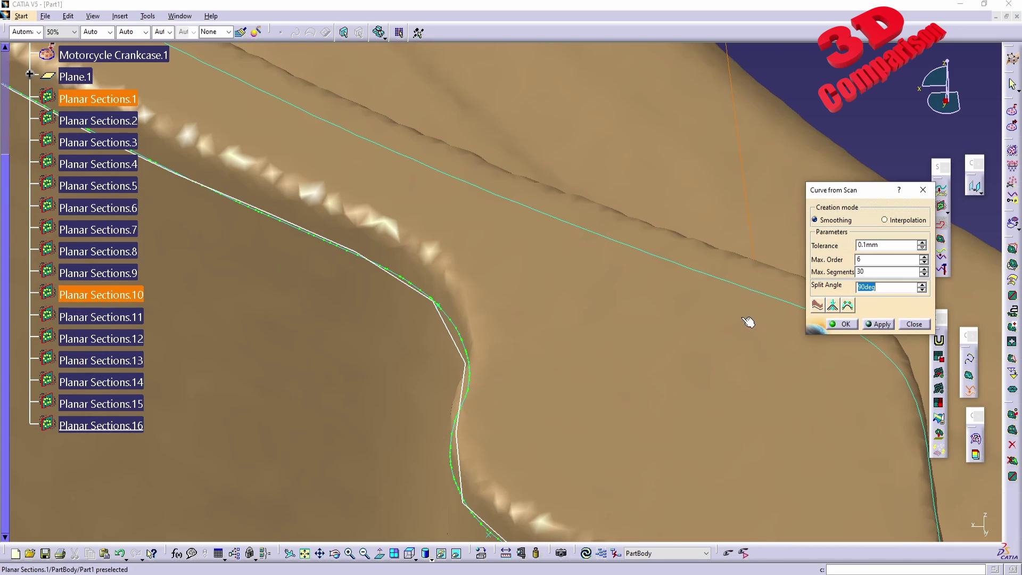
{"action": "left_click", "coordinate": [878, 324]}
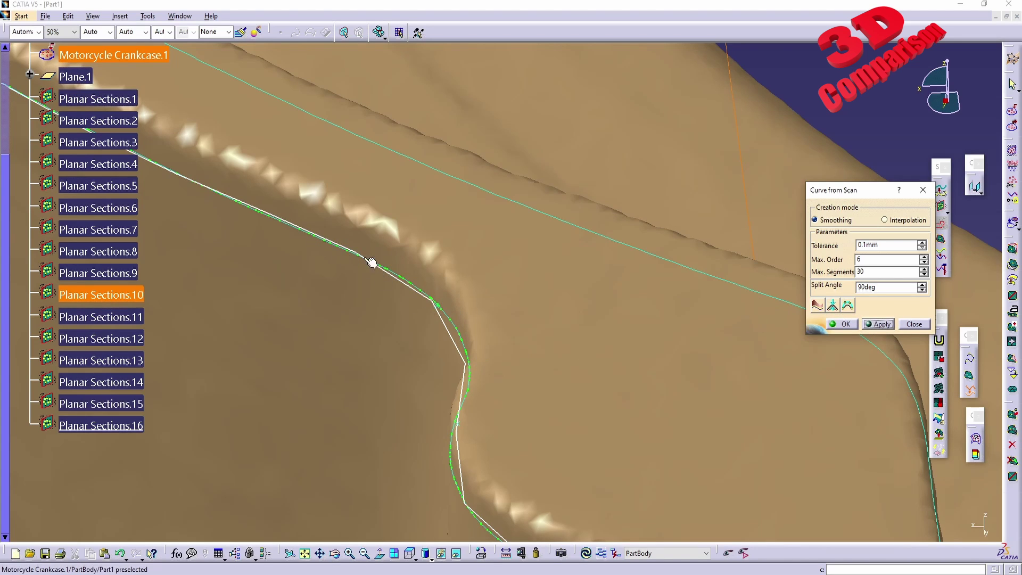
{"action": "middle_click_drag", "start_coordinate": [537, 405], "coordinate": [543, 372]}
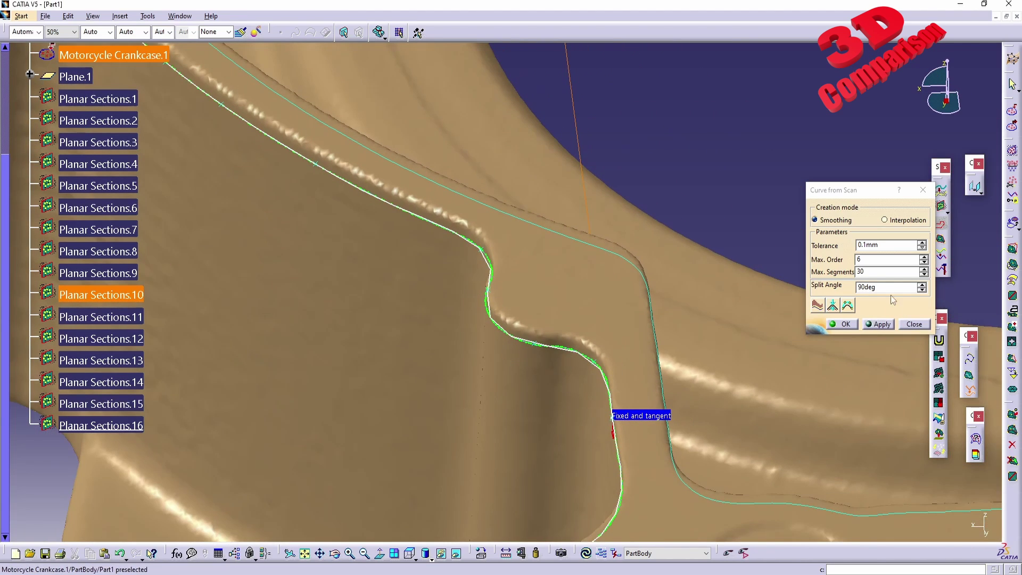
- Set the maximum segments to 50, preview the fit and create the smoothed curve from the pocket contour
{"action": "double_click", "coordinate": [883, 271]}
{"action": "type", "text": "50"}
{"action": "key", "text": "Tab"}
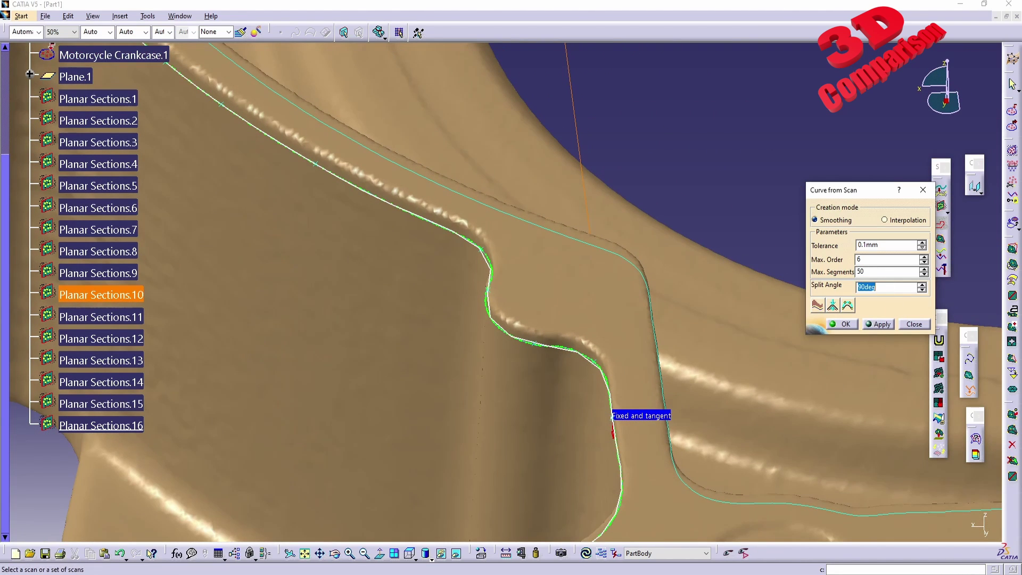
{"action": "left_click", "coordinate": [883, 324]}
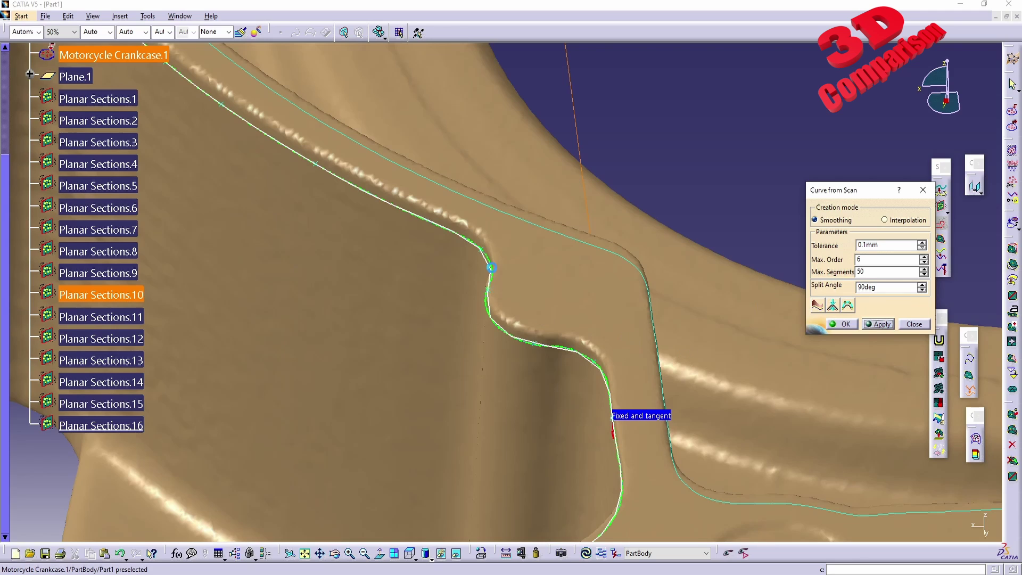
{"action": "middle_click_drag", "start_coordinate": [532, 288], "coordinate": [522, 165], "text": "ctrl"}
{"action": "middle_click_drag", "start_coordinate": [513, 269], "coordinate": [558, 356]}
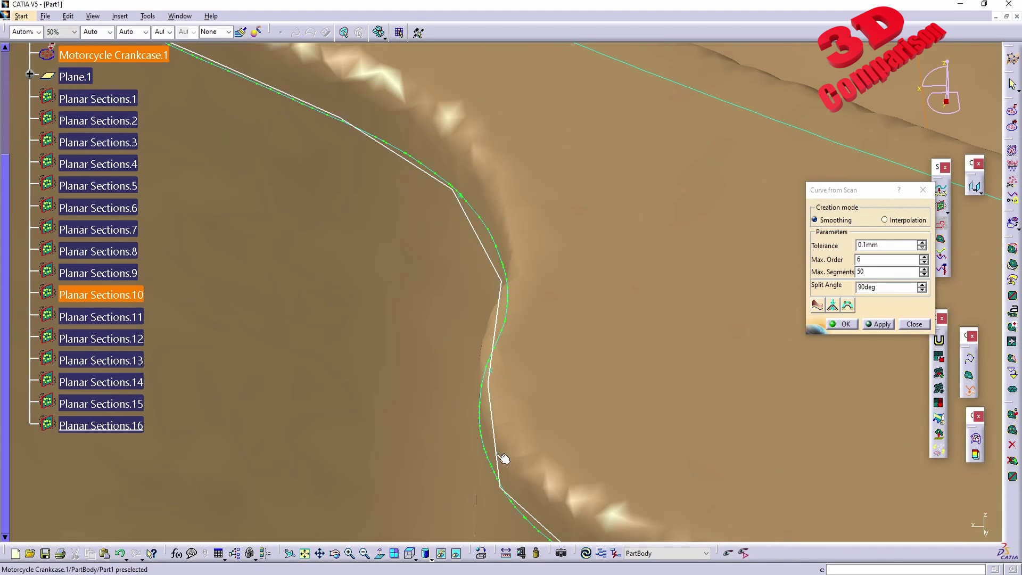
{"action": "left_click", "coordinate": [845, 324]}
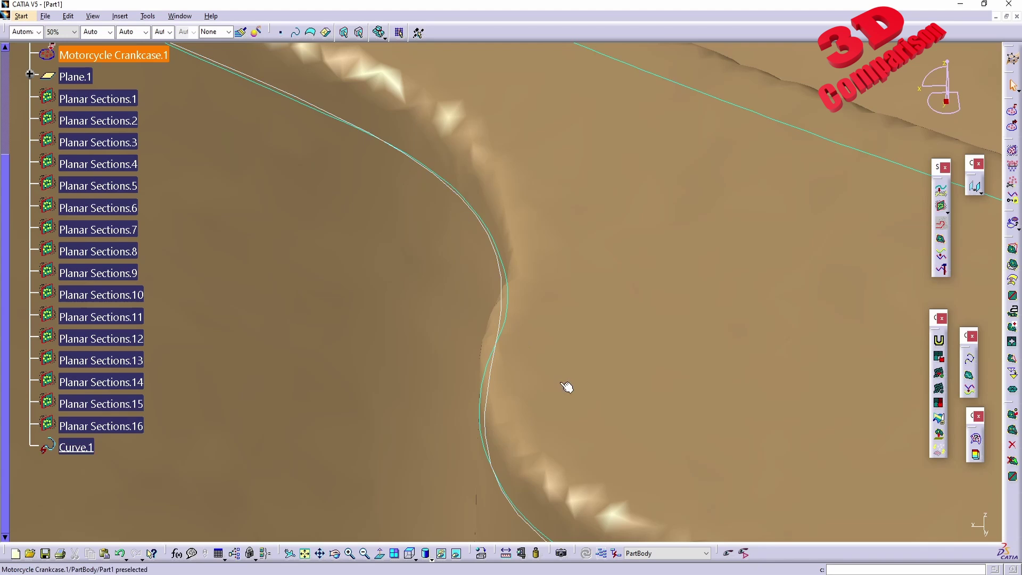
- Check the fit of Curve.1 to the pocket contour, select the curve and switch to the Generative Shape Design workbench
{"action": "middle_click_drag", "start_coordinate": [568, 385], "coordinate": [532, 357]}
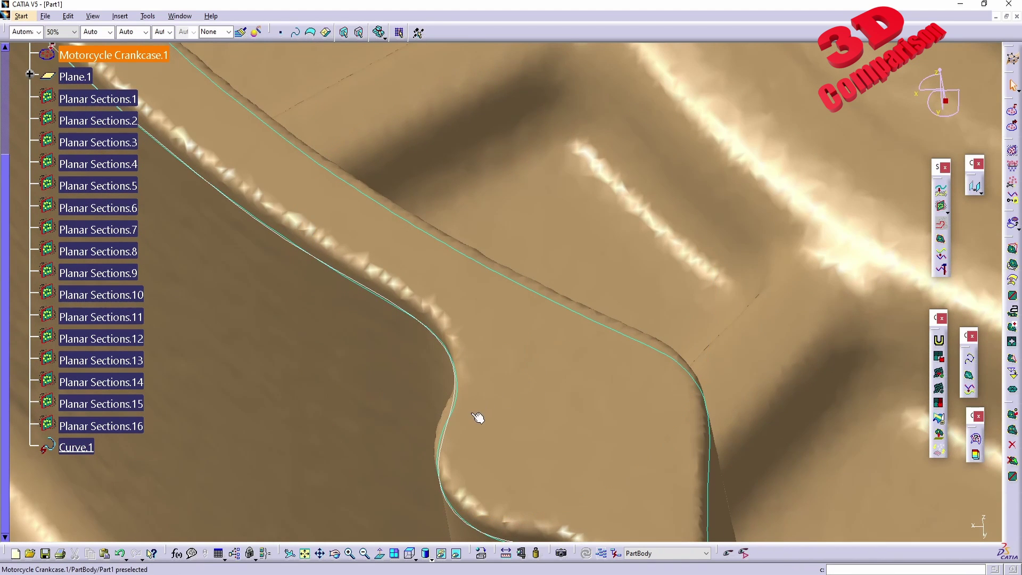
{"action": "middle_click_drag", "start_coordinate": [479, 417], "coordinate": [564, 272], "text": "ctrl"}
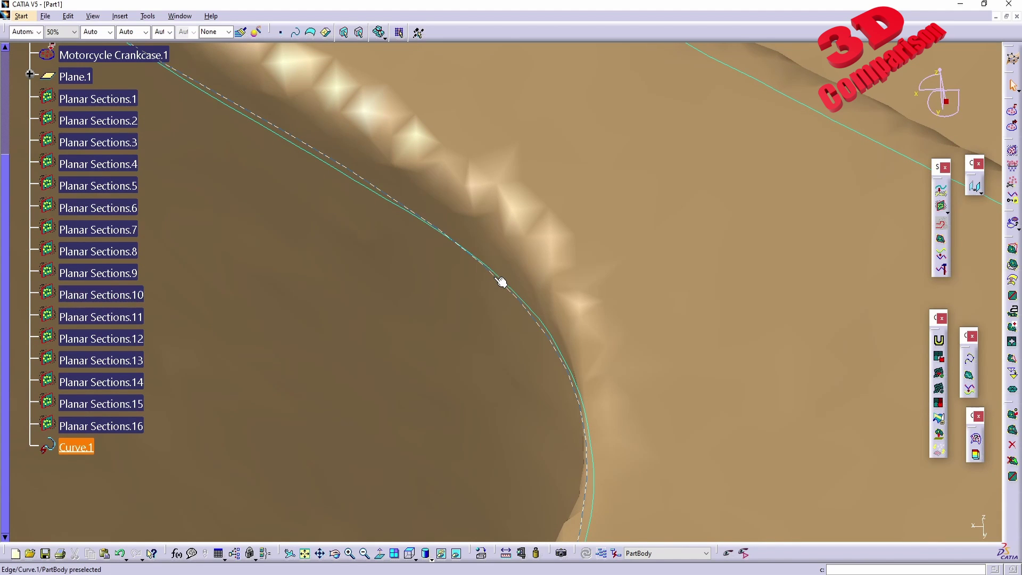
{"action": "middle_click_drag", "start_coordinate": [563, 255], "coordinate": [396, 423], "text": "ctrl"}
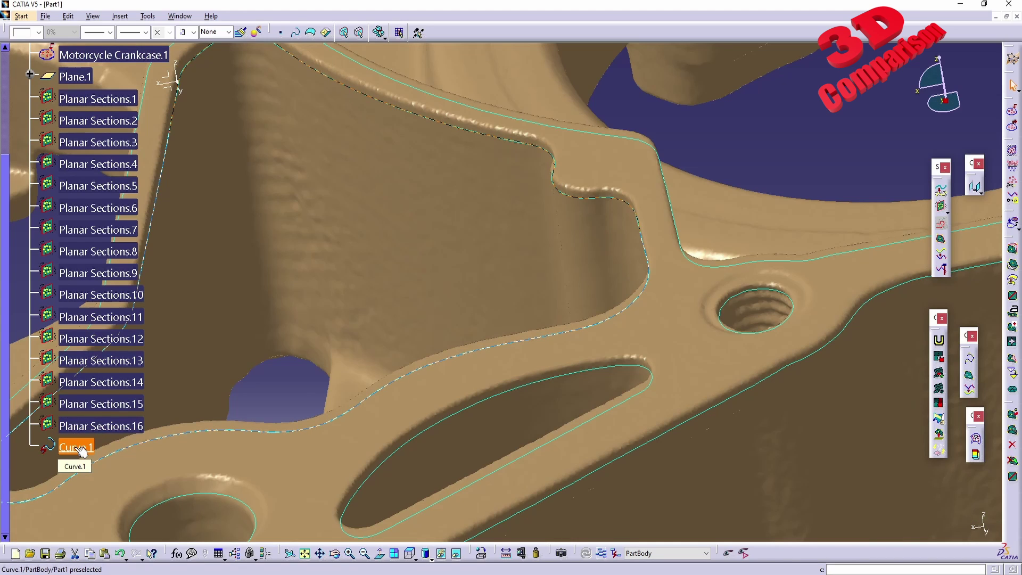
{"action": "middle_click_drag", "start_coordinate": [626, 235], "coordinate": [312, 265]}
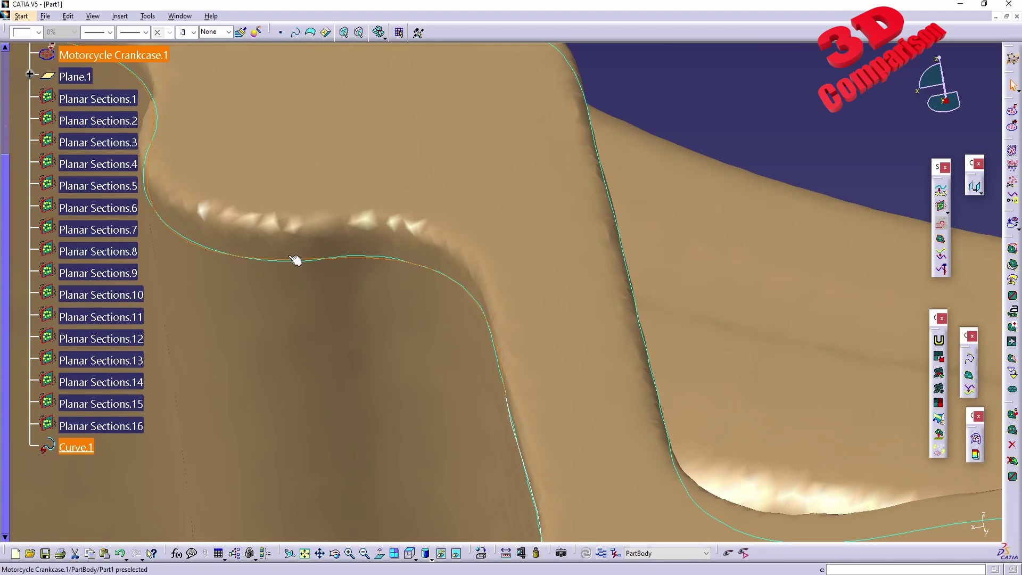
{"action": "middle_click_drag", "start_coordinate": [359, 315], "coordinate": [470, 356], "text": "ctrl"}
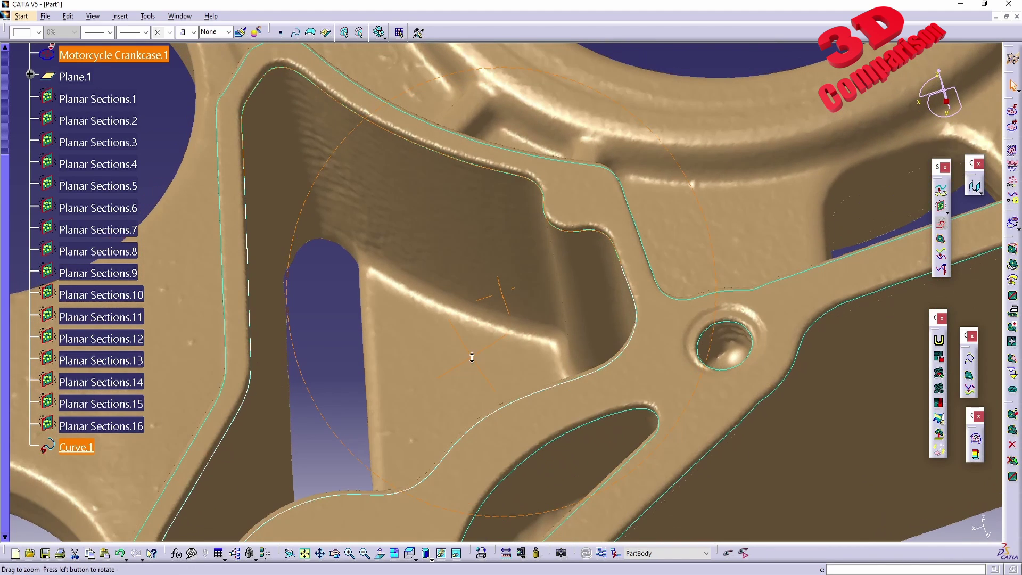
{"action": "left_click", "coordinate": [951, 538]}
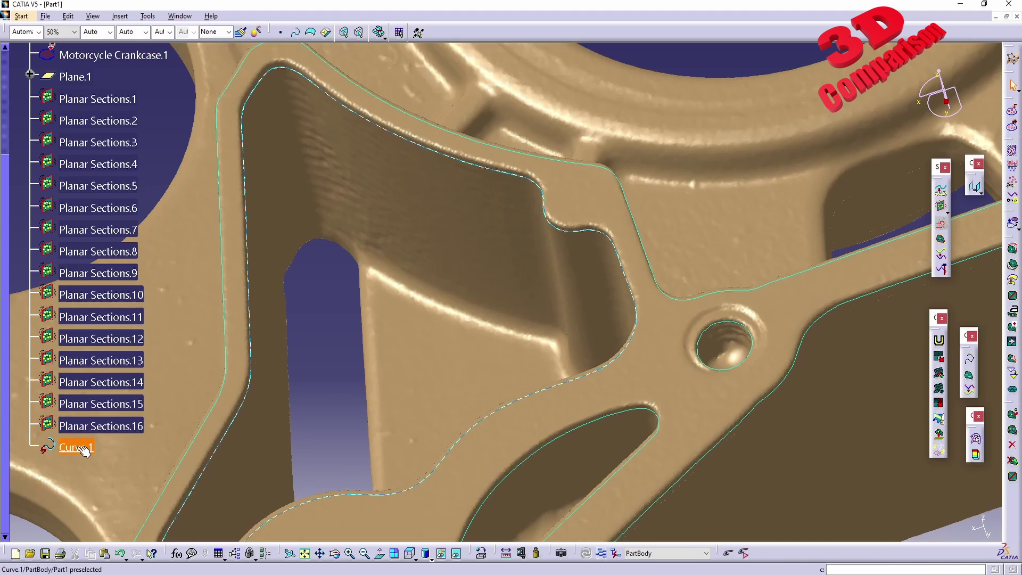
{"action": "left_click", "coordinate": [21, 16]}
{"action": "mouse_move", "coordinate": [38, 57]}
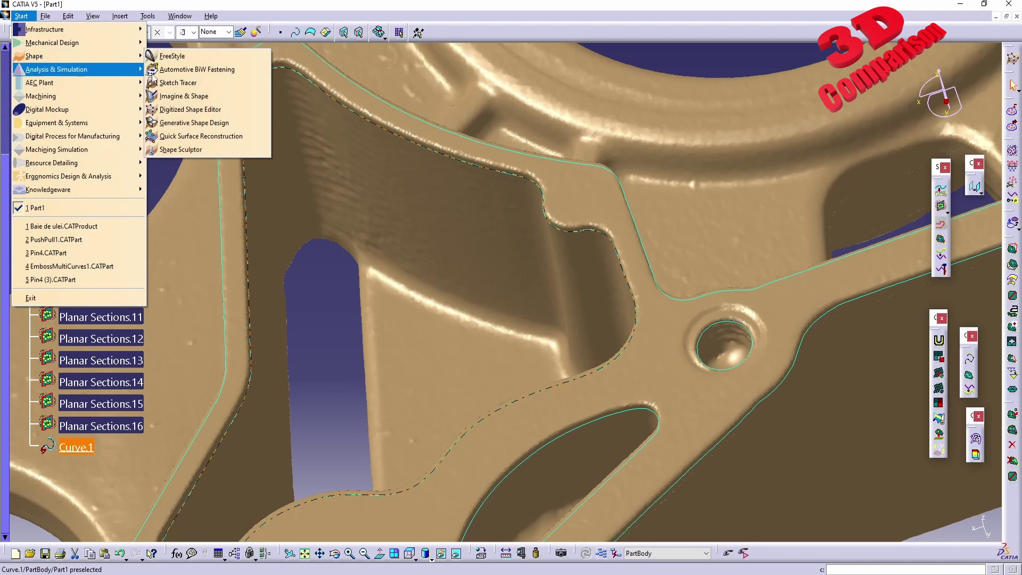
{"action": "left_click", "coordinate": [210, 124]}
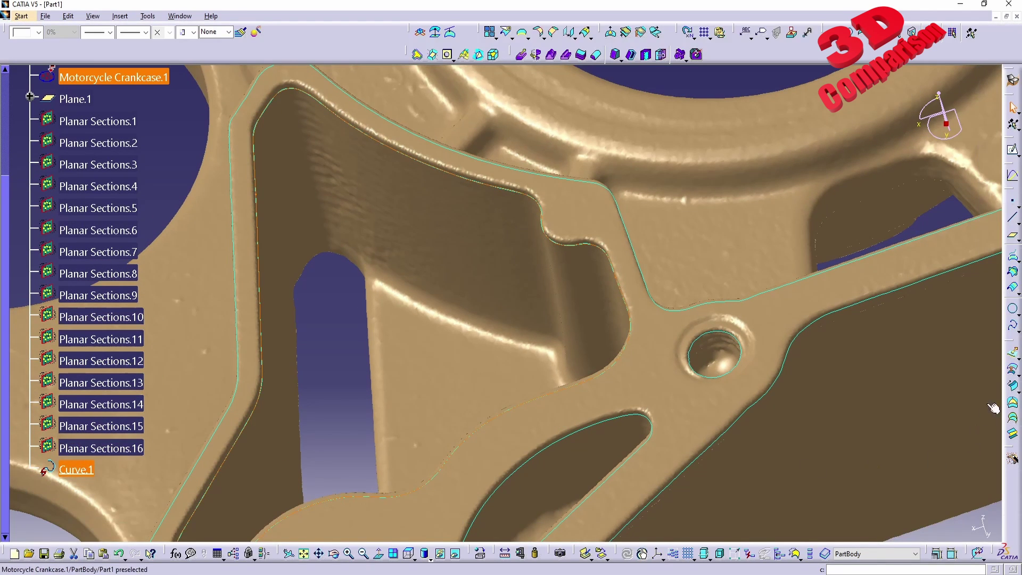
- Start an extruded surface from Curve.1 in the default normal direction and reverse it so it rises above the pocket rim
{"action": "left_click", "coordinate": [84, 471]}
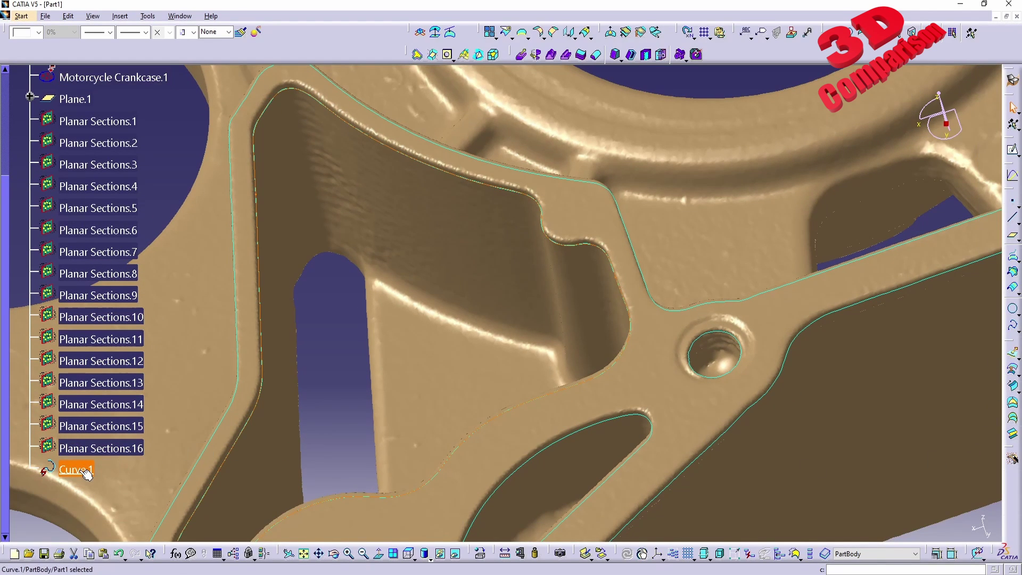
{"action": "left_click", "coordinate": [1013, 353]}
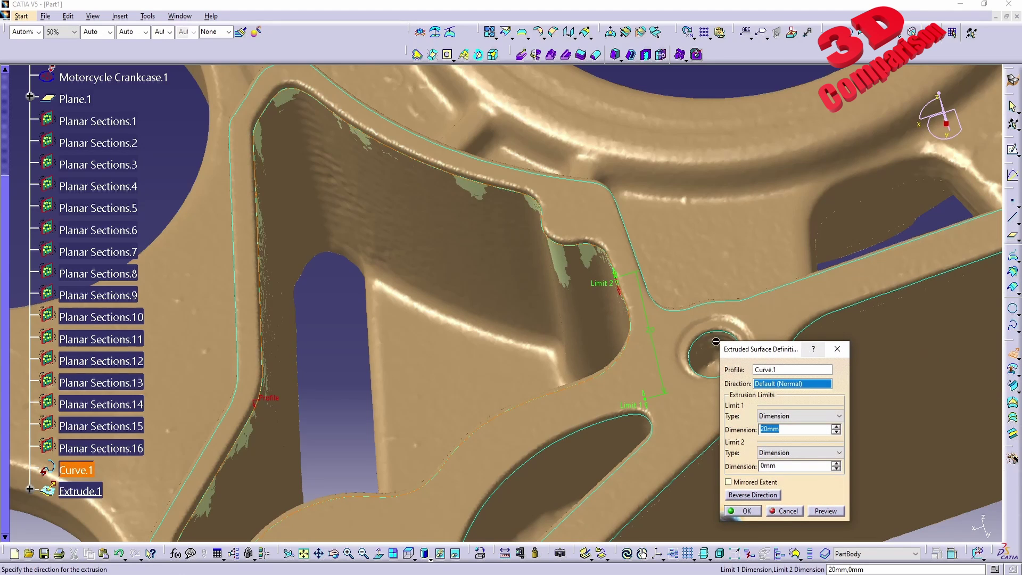
{"action": "middle_click_drag", "start_coordinate": [491, 355], "coordinate": [496, 186]}
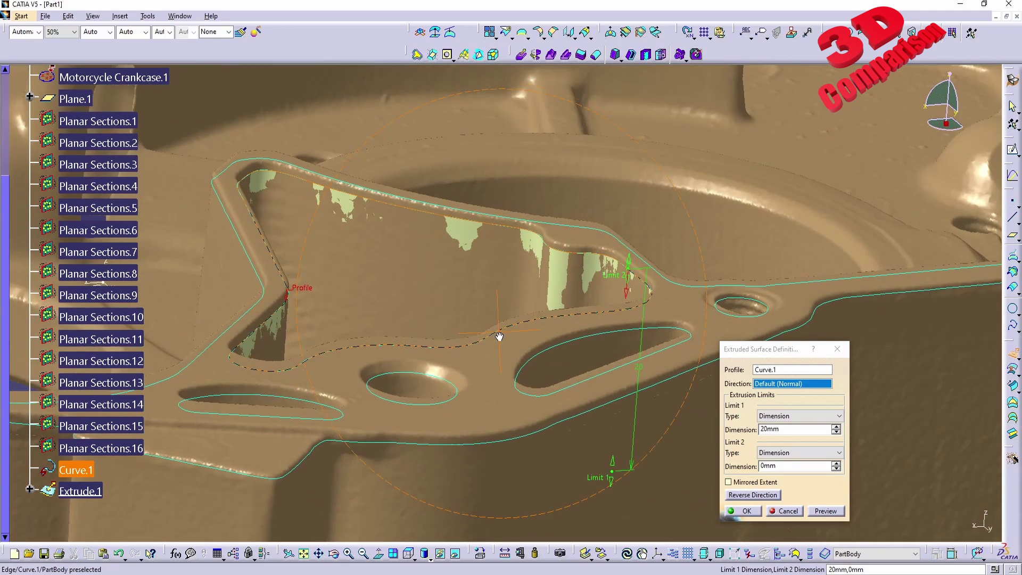
{"action": "middle_click_drag", "start_coordinate": [616, 321], "coordinate": [468, 346]}
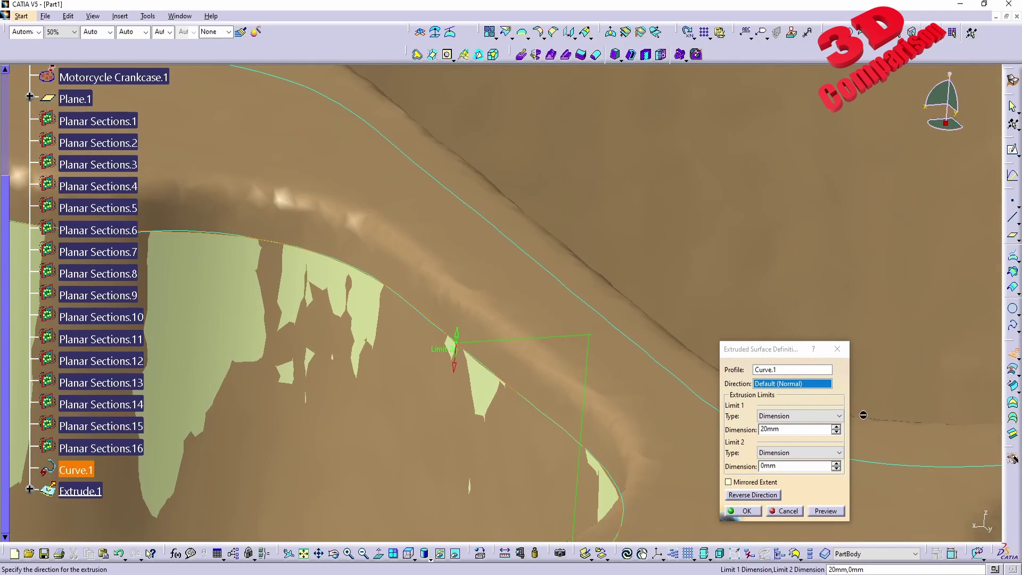
{"action": "left_click", "coordinate": [796, 429]}
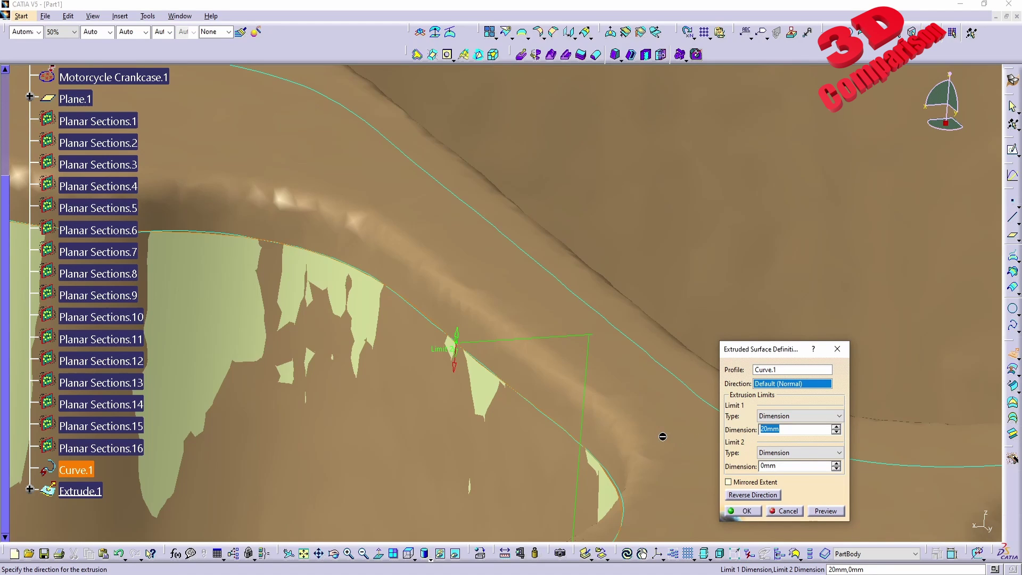
{"action": "left_click", "coordinate": [753, 493]}
{"action": "middle_click_drag", "start_coordinate": [493, 297], "coordinate": [525, 468]}
- Try a Limit 1 dimension of 2 mm for the extrusion and view its height against the pocket rim
{"action": "left_click", "coordinate": [796, 429]}
{"action": "type", "text": "2"}
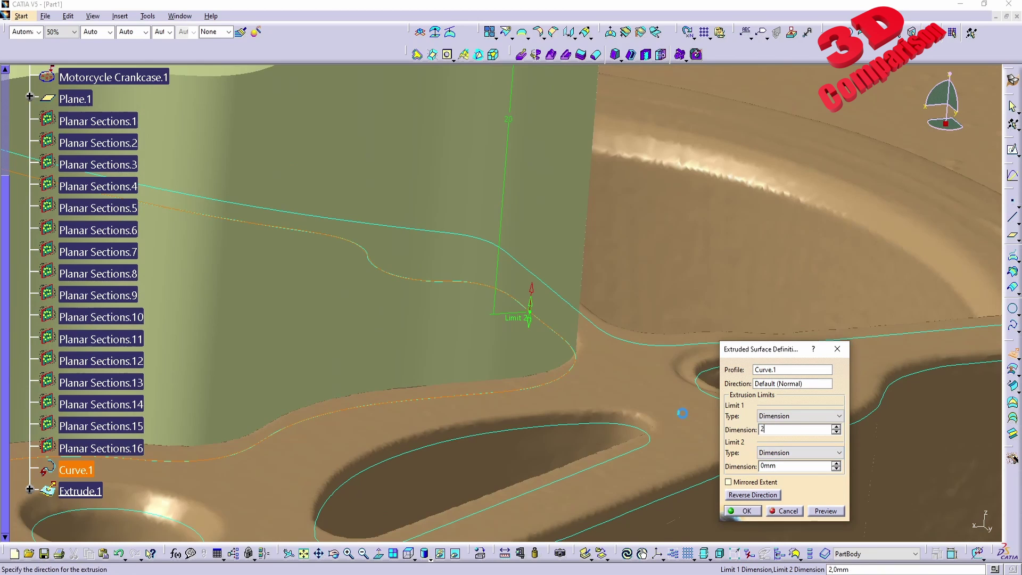
{"action": "key", "text": "Tab"}
{"action": "middle_click_drag", "start_coordinate": [600, 353], "coordinate": [546, 307]}
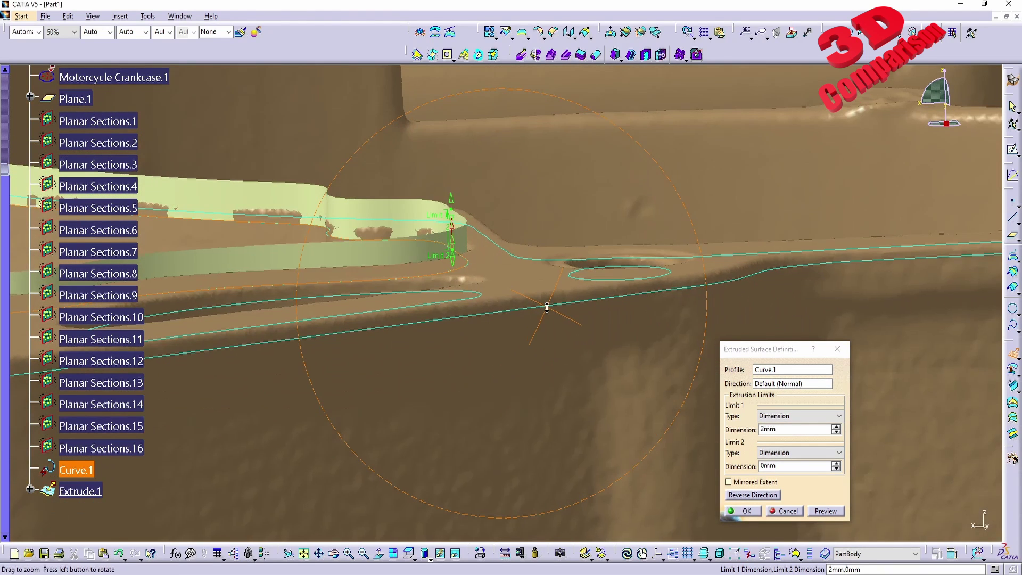
- Reduce the Limit 1 dimension to 1 mm and inspect the surface edge at the pocket's rounded end
{"action": "left_click_drag", "start_coordinate": [786, 429], "coordinate": [711, 420]}
{"action": "type", "text": "1"}
{"action": "key", "text": "Tab"}
{"action": "middle_click_drag", "start_coordinate": [494, 280], "coordinate": [441, 275]}
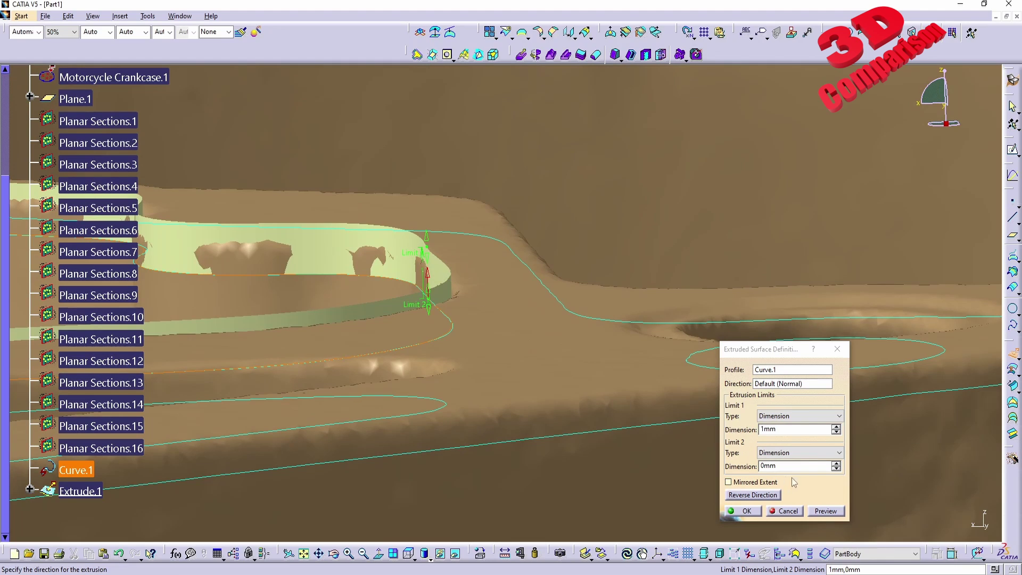
- Lower the Limit 1 dimension to 0.5 mm and compare the surface edge with the rim up close
{"action": "left_click", "coordinate": [796, 429]}
{"action": "type", "text": "0.5"}
{"action": "key", "text": "Tab"}
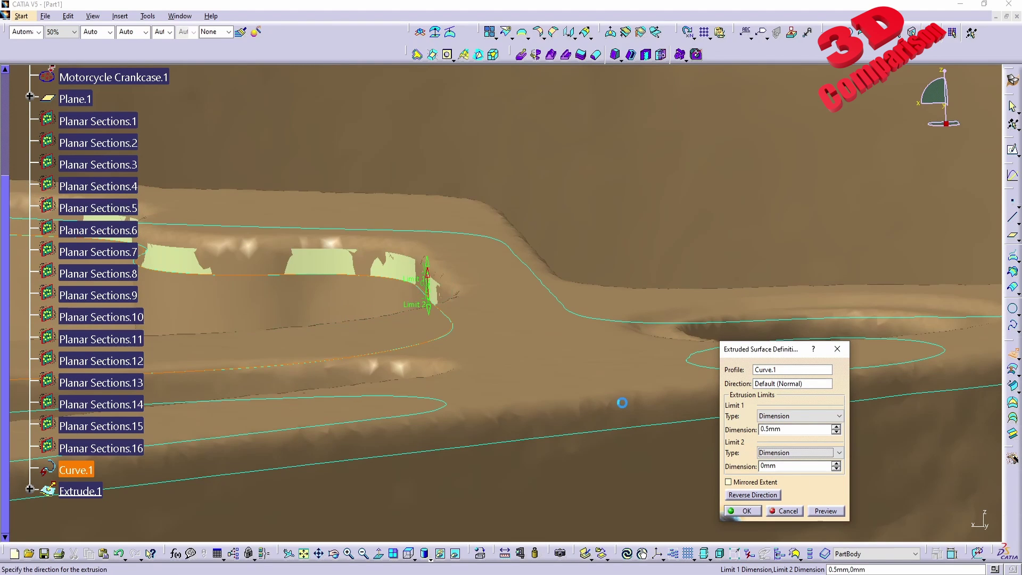
{"action": "middle_click_drag", "start_coordinate": [393, 305], "coordinate": [573, 254]}
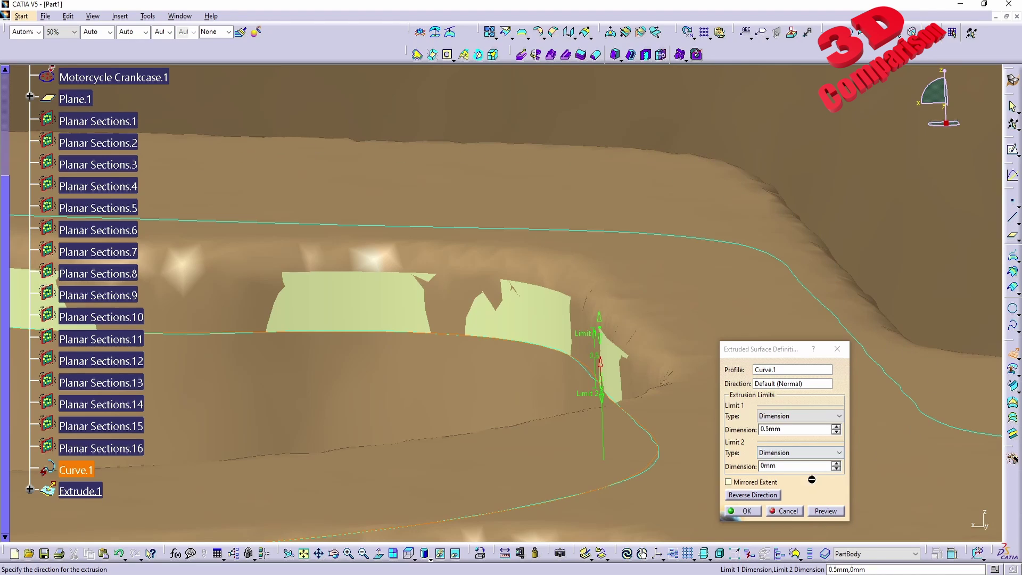
- Set the Limit 1 dimension to 0.8 mm and check the surface height along the whole pocket contour
{"action": "double_click", "coordinate": [787, 429]}
{"action": "type", "text": "0.8"}
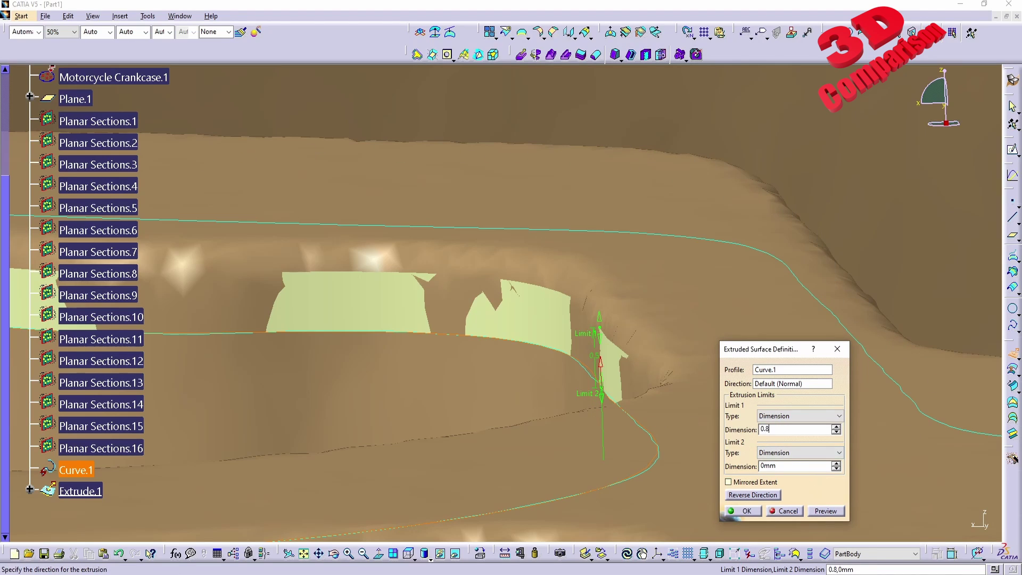
{"action": "key", "text": "Tab"}
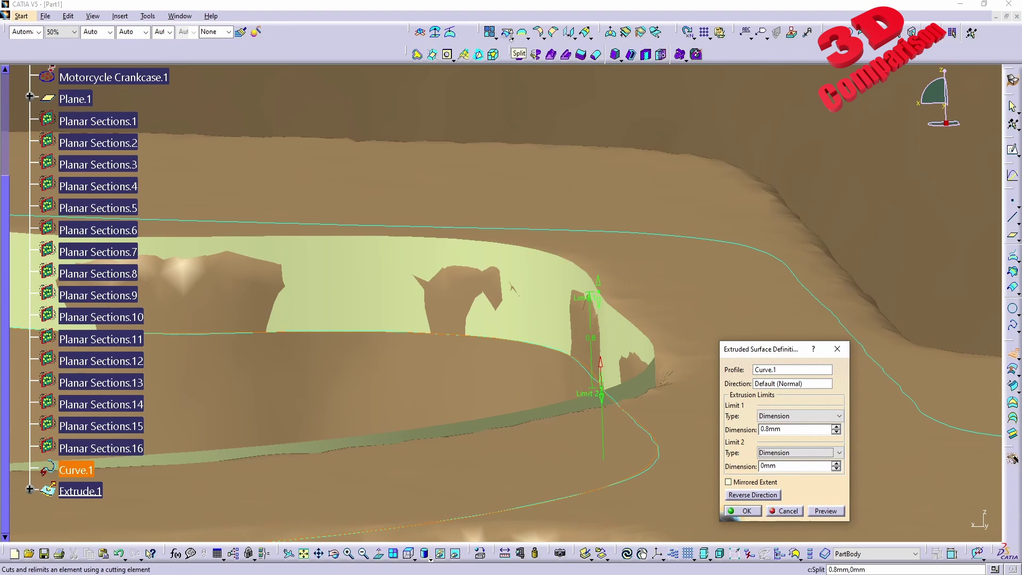
{"action": "middle_click_drag", "start_coordinate": [437, 224], "coordinate": [462, 331]}
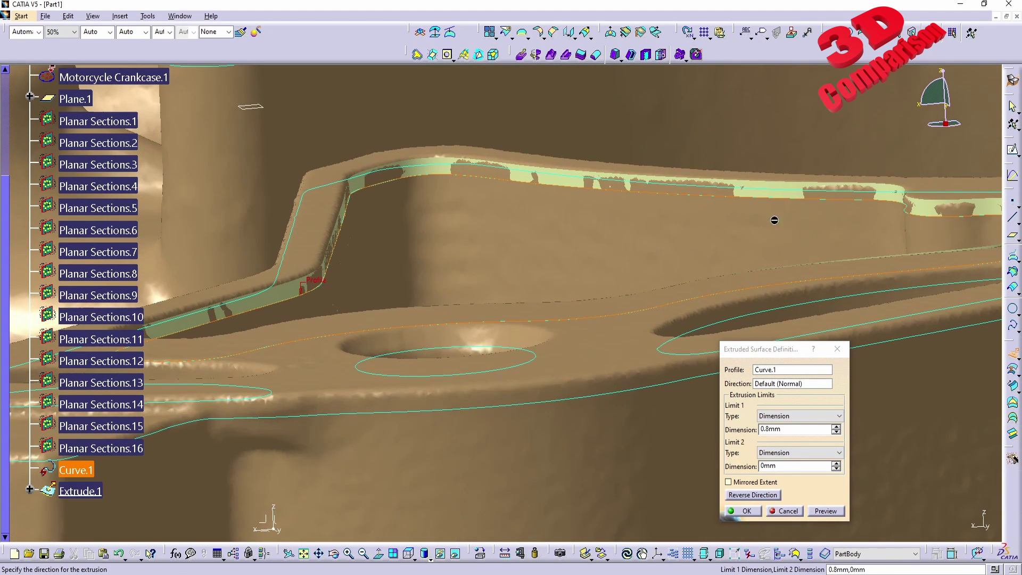
{"action": "middle_click_drag", "start_coordinate": [822, 206], "coordinate": [636, 216]}
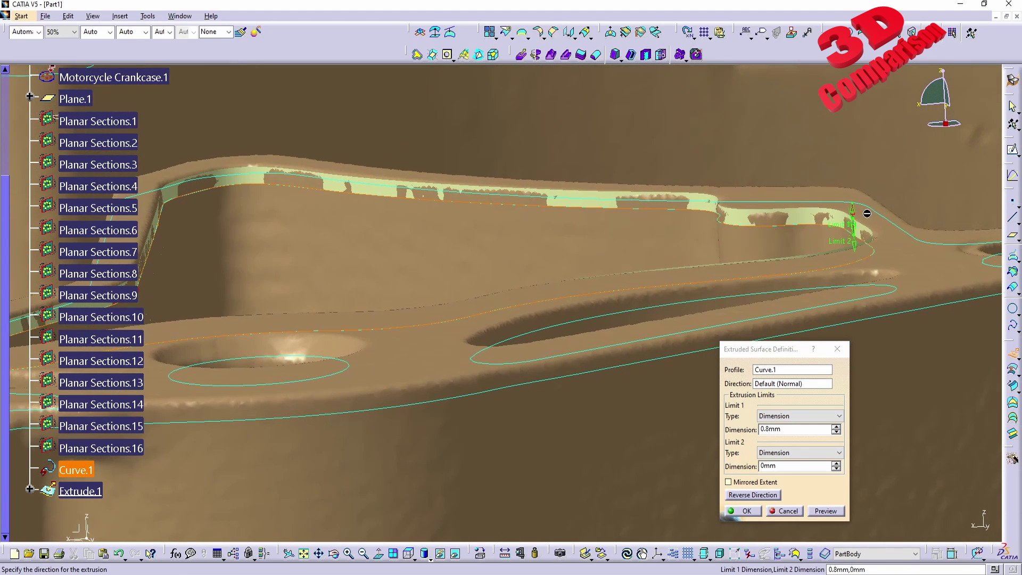
{"action": "middle_click_drag", "start_coordinate": [263, 274], "coordinate": [179, 224]}
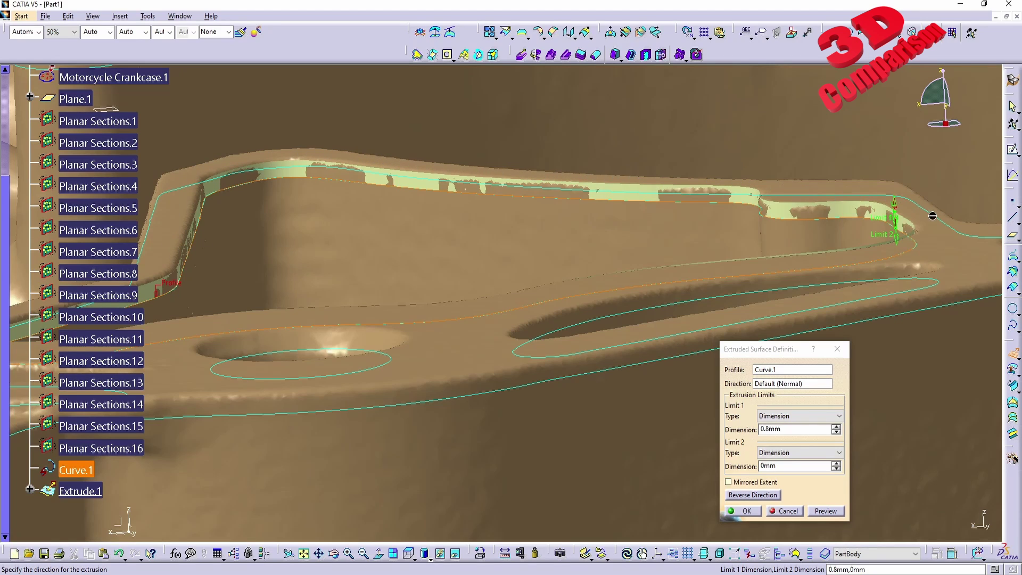
- Set the extrusion's Limit 1 to 2 mm and Limit 2 to 20 mm, checking the depth from the underside
{"action": "double_click", "coordinate": [794, 434]}
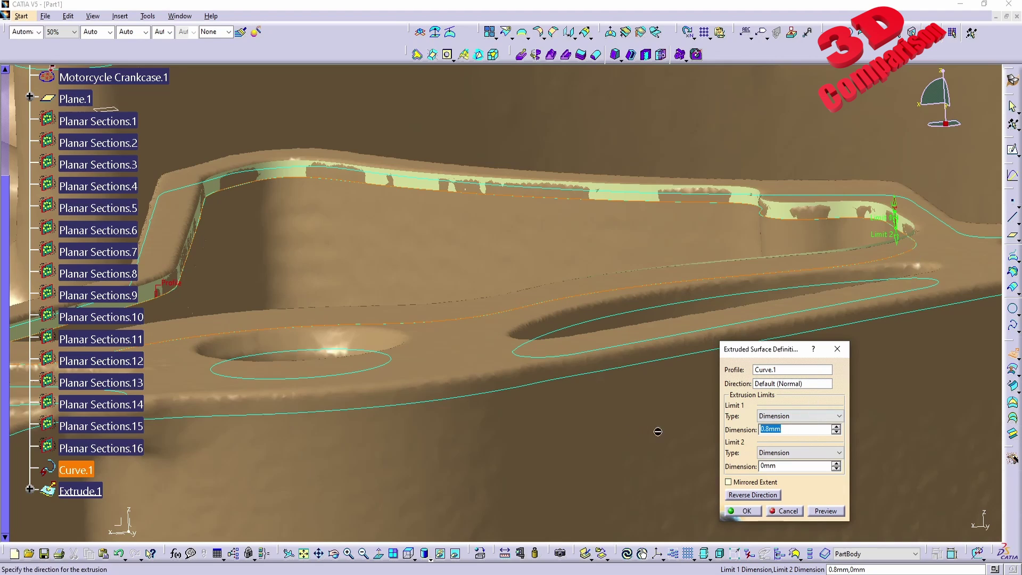
{"action": "type", "text": "2"}
{"action": "left_click", "coordinate": [786, 466]}
{"action": "double_click", "coordinate": [787, 466]}
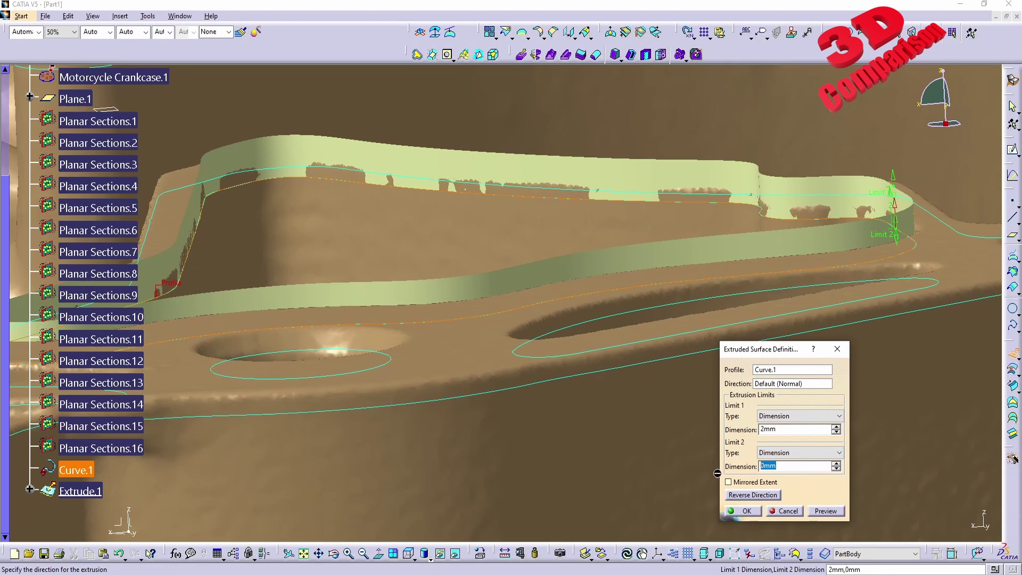
{"action": "type", "text": "20"}
{"action": "key", "text": "Return"}
{"action": "middle_click_drag", "start_coordinate": [472, 339], "coordinate": [435, 412]}
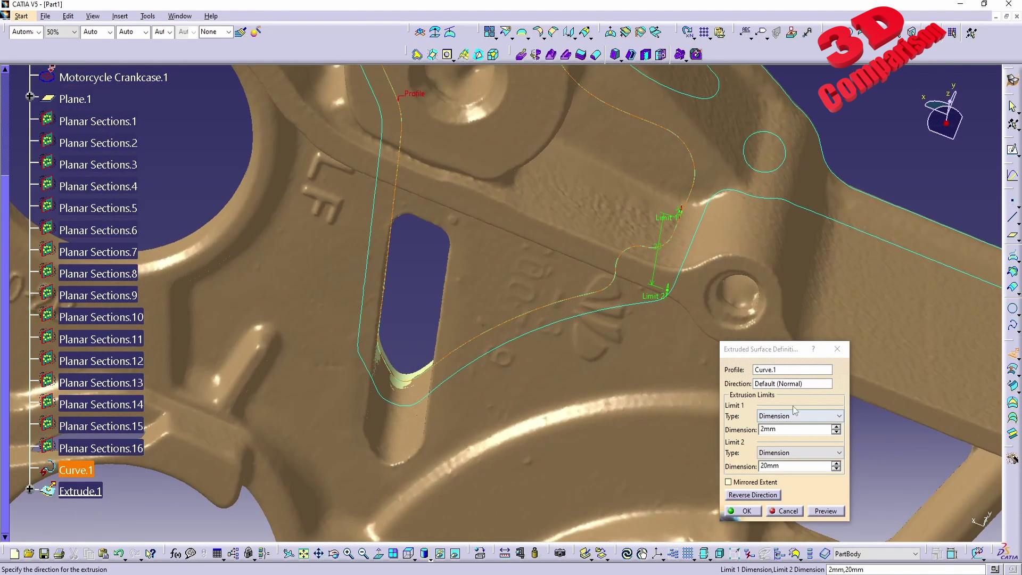
- Increase the Limit 2 dimension to 26 mm and check how far the surface reaches through the underside
{"action": "left_click", "coordinate": [794, 429]}
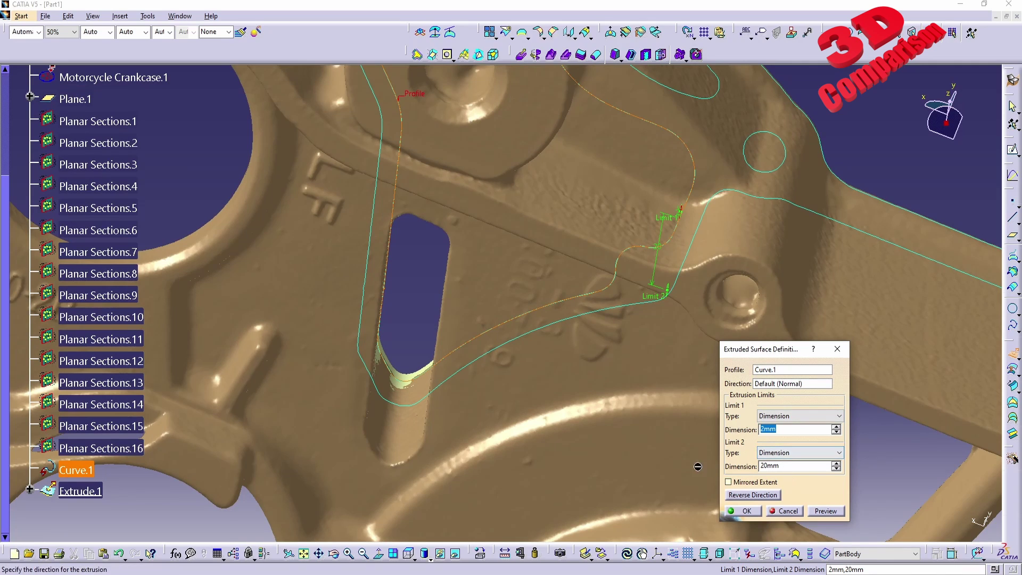
{"action": "left_click", "coordinate": [783, 465]}
{"action": "type", "text": "25"}
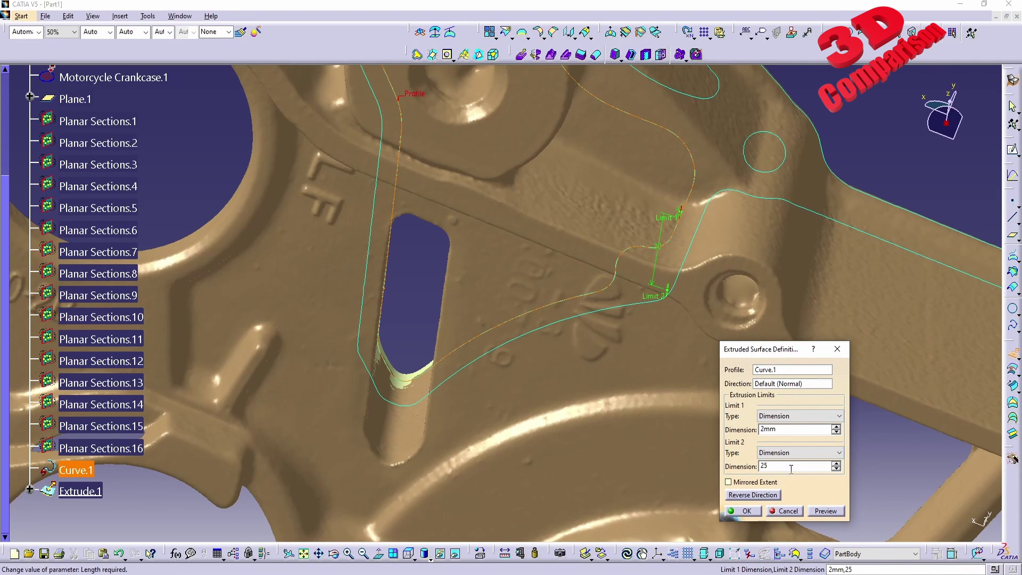
{"action": "key", "text": "BackSpace"}
{"action": "type", "text": "6"}
{"action": "key", "text": "Tab"}
{"action": "middle_click_drag", "start_coordinate": [502, 369], "coordinate": [339, 390]}
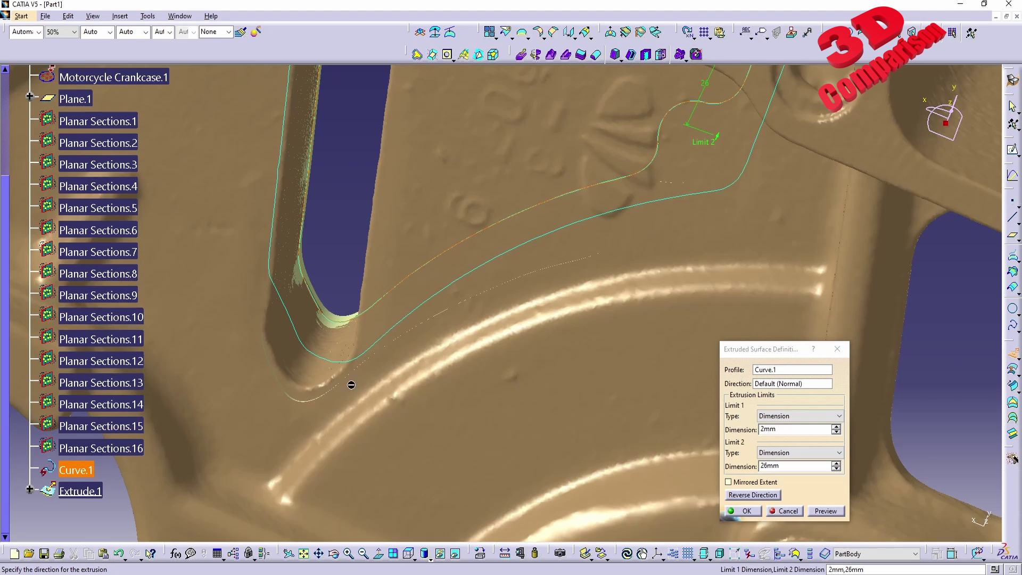
- Set Limit 2 to 30 mm, check the depth from below and create the extruded surface, accepting the direction warning
{"action": "left_click_drag", "start_coordinate": [802, 466], "coordinate": [639, 454]}
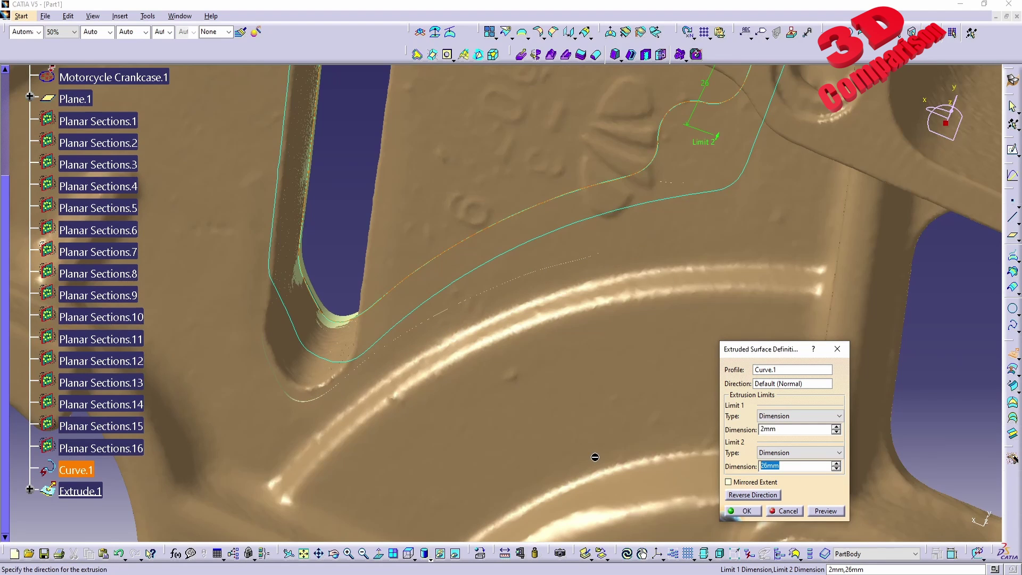
{"action": "type", "text": "30"}
{"action": "key", "text": "Tab"}
{"action": "middle_click_drag", "start_coordinate": [519, 175], "coordinate": [544, 330]}
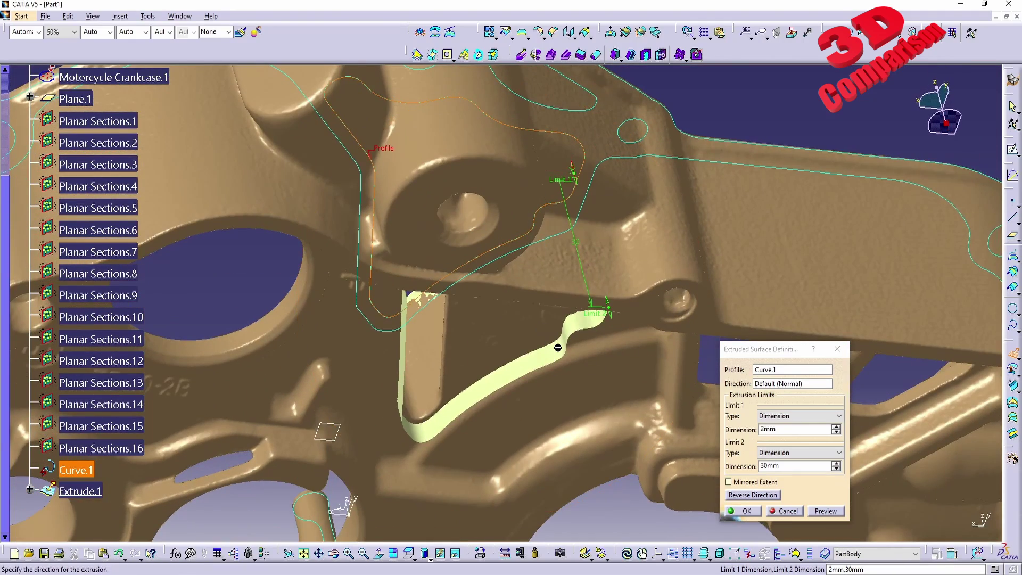
{"action": "left_click", "coordinate": [746, 511]}
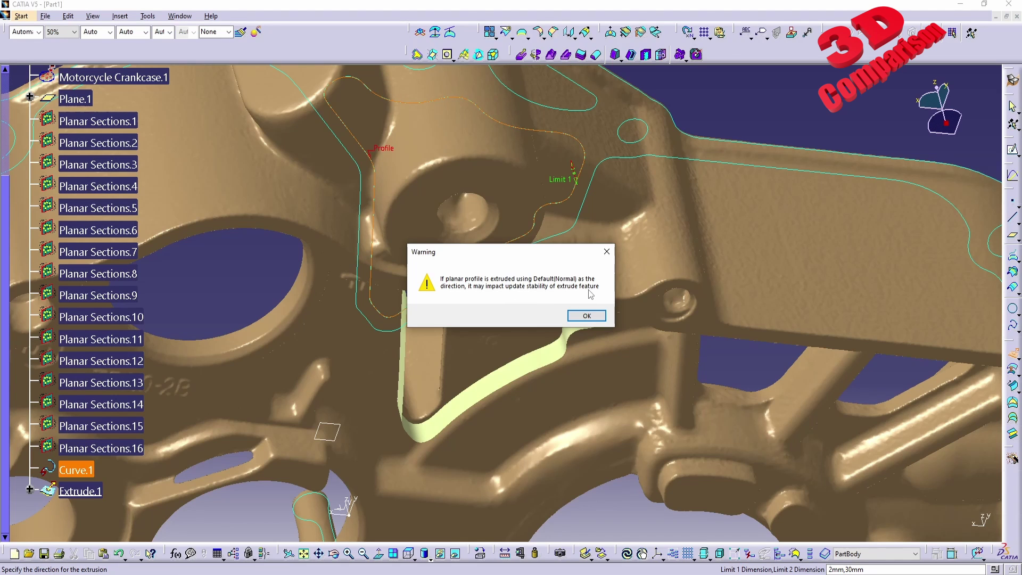
{"action": "left_click", "coordinate": [585, 315]}
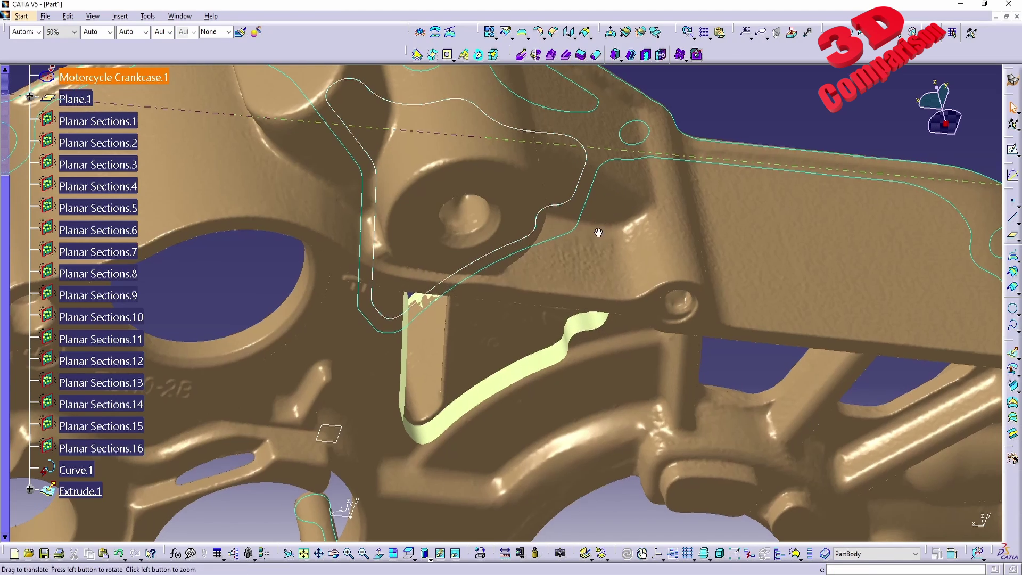
- Edit the definition of Extrude.1 and change its extrusion direction to Z Component
{"action": "middle_click_drag", "start_coordinate": [599, 233], "coordinate": [500, 399]}
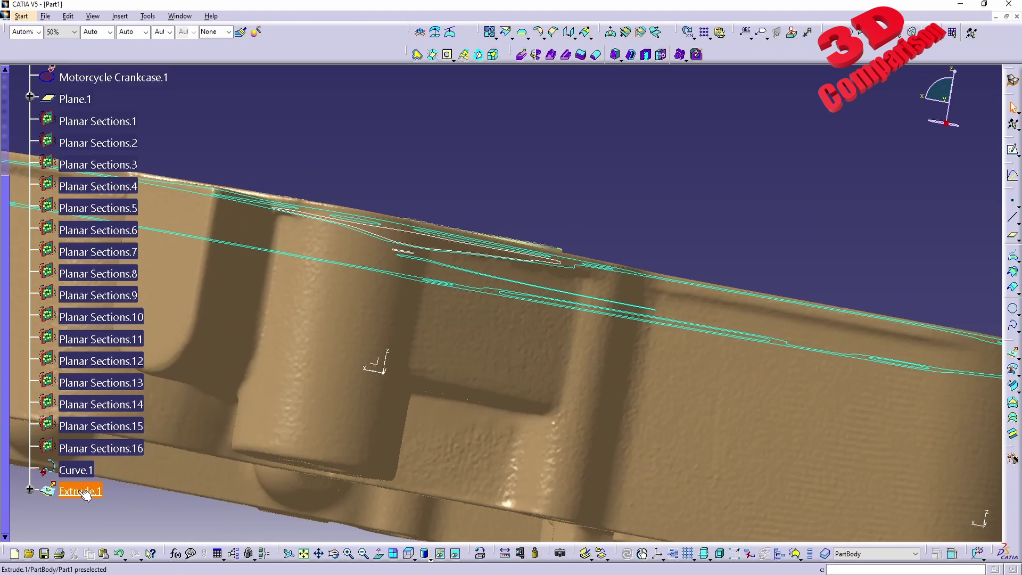
{"action": "right_click", "coordinate": [86, 491]}
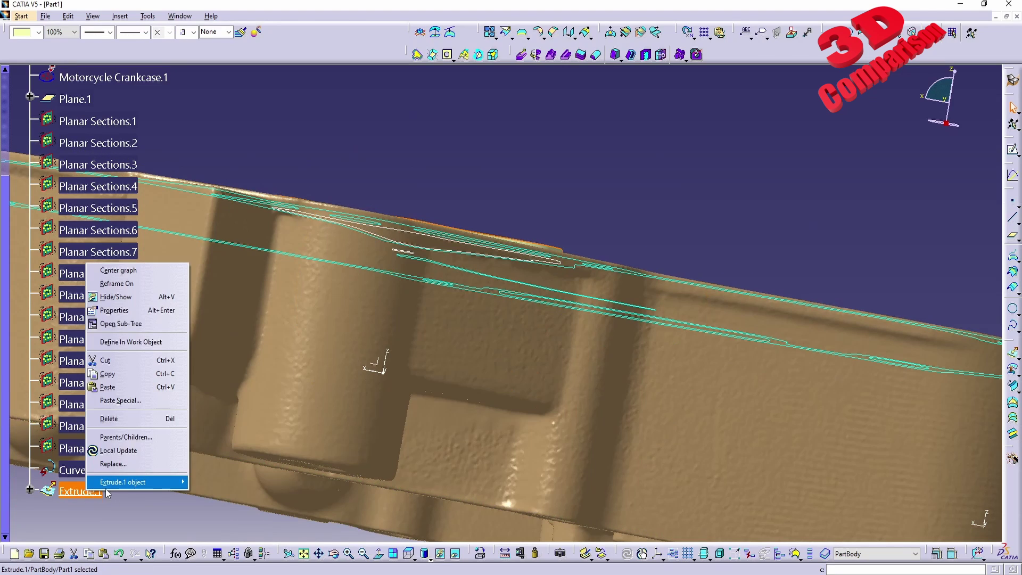
{"action": "mouse_move", "coordinate": [123, 484]}
{"action": "left_click", "coordinate": [226, 482]}
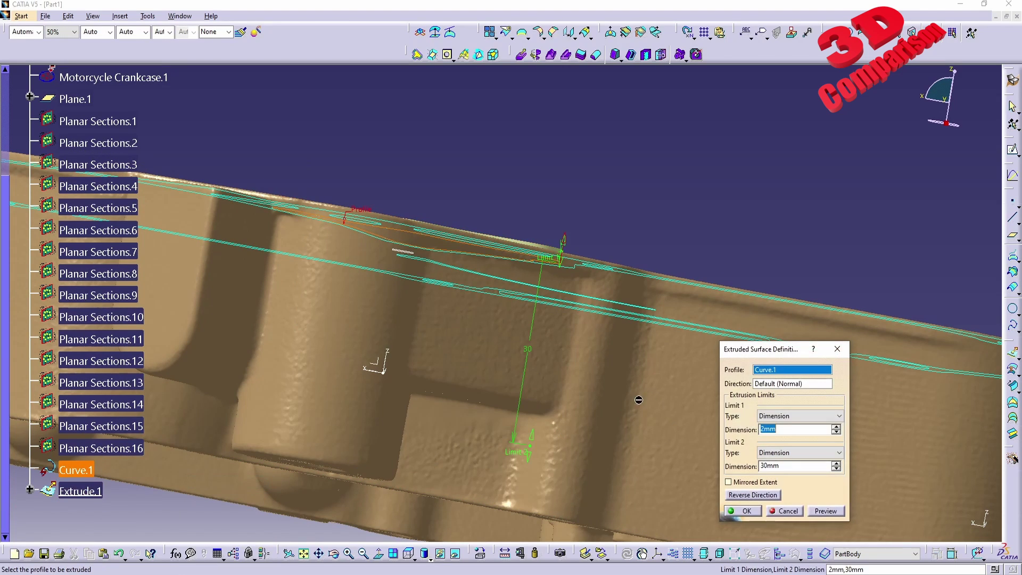
{"action": "left_click", "coordinate": [771, 384]}
{"action": "right_click", "coordinate": [772, 384]}
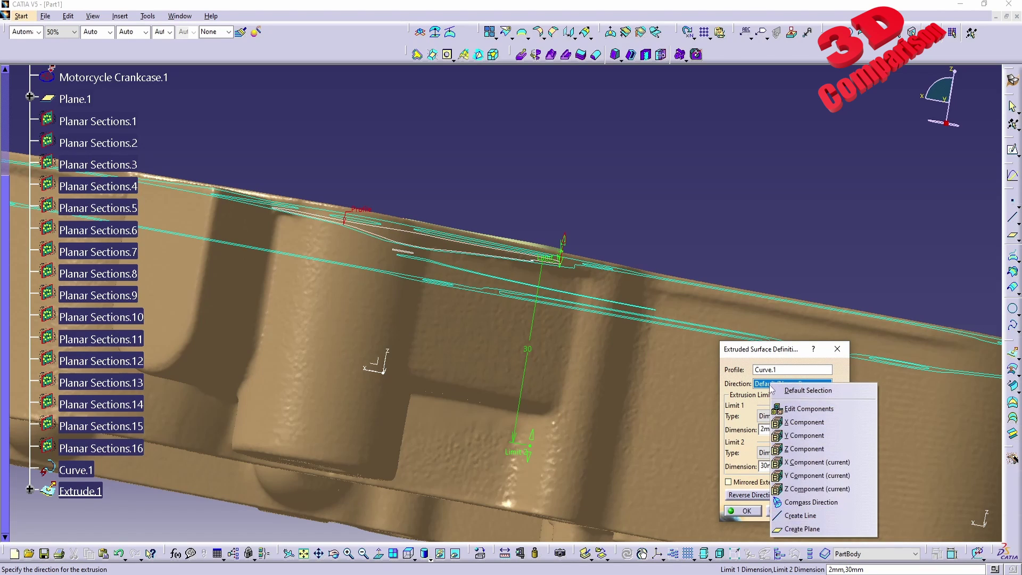
{"action": "left_click", "coordinate": [829, 452]}
- Reverse the Z extrusion direction, inspect the surface around the pocket walls and apply the change to Extrude.1
{"action": "middle_click_drag", "start_coordinate": [541, 219], "coordinate": [639, 416]}
{"action": "left_click", "coordinate": [752, 495]}
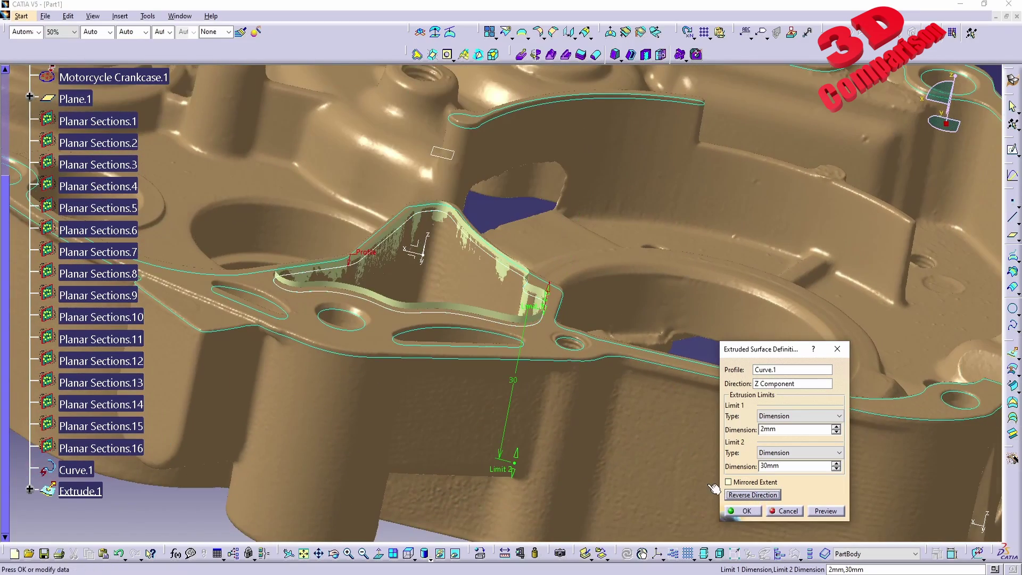
{"action": "middle_click_drag", "start_coordinate": [548, 406], "coordinate": [414, 297]}
{"action": "middle_click_drag", "start_coordinate": [551, 314], "coordinate": [813, 433]}
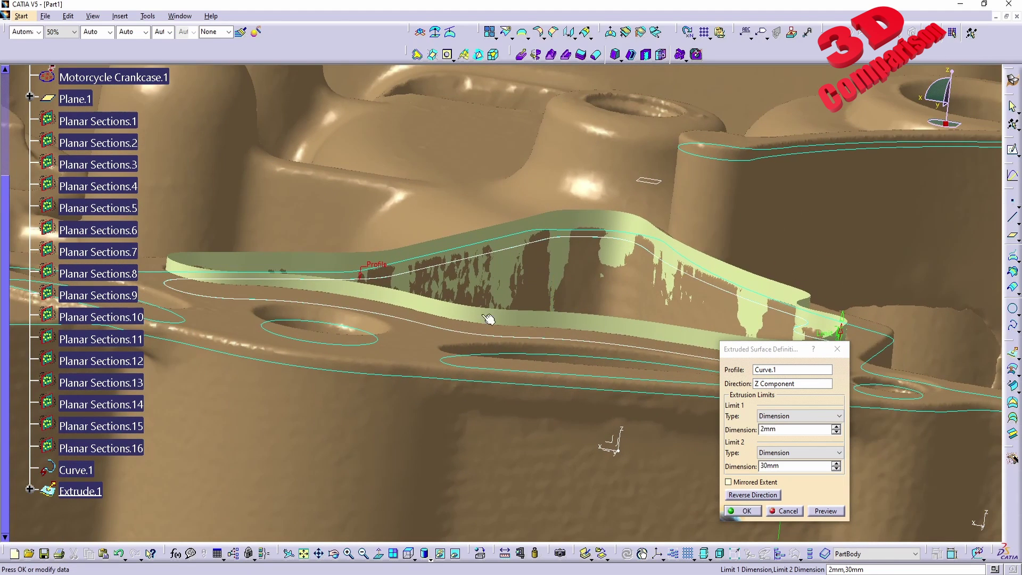
{"action": "middle_click_drag", "start_coordinate": [597, 298], "coordinate": [412, 285]}
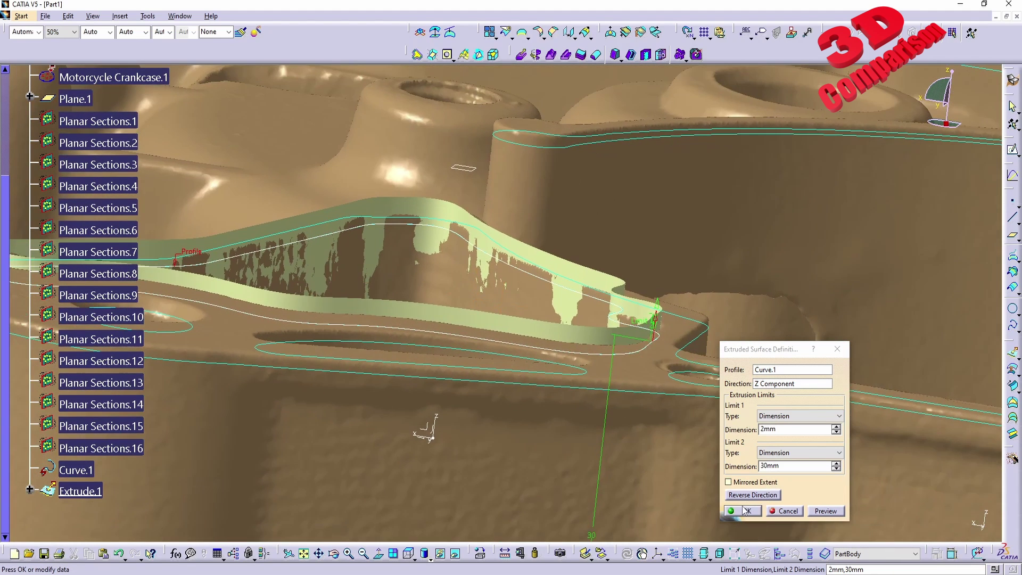
{"action": "left_click", "coordinate": [744, 510]}
{"action": "middle_click_drag", "start_coordinate": [511, 327], "coordinate": [459, 397], "text": "ctrl"}
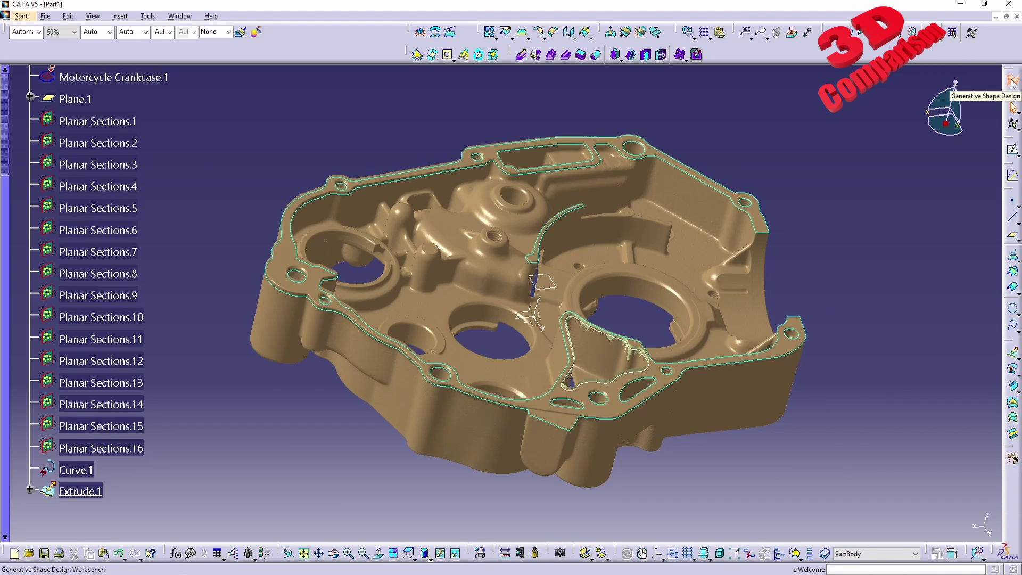
{"action": "middle_click_drag", "start_coordinate": [647, 247], "coordinate": [601, 232]}
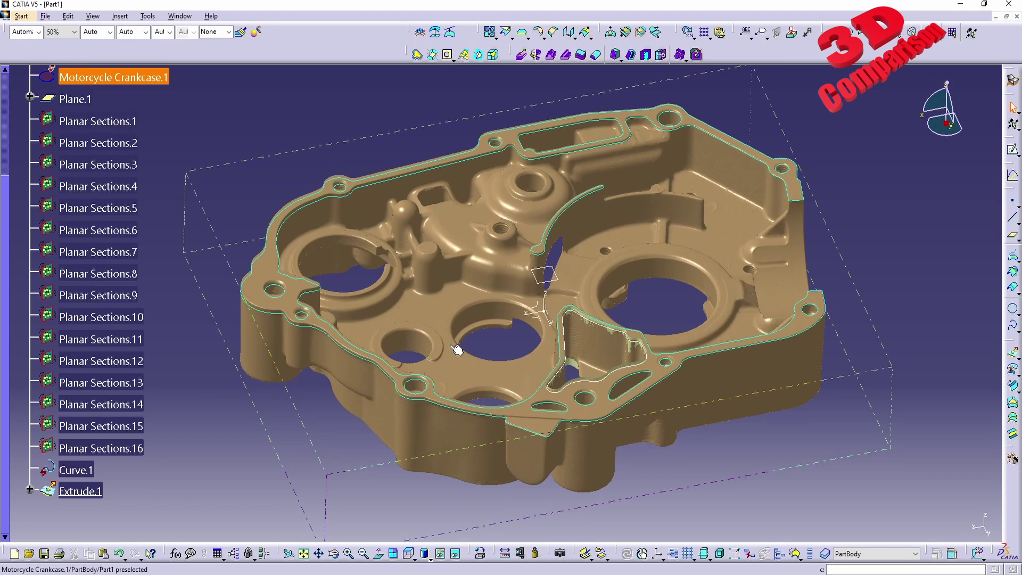
{"action": "middle_click_drag", "start_coordinate": [465, 336], "coordinate": [498, 413]}
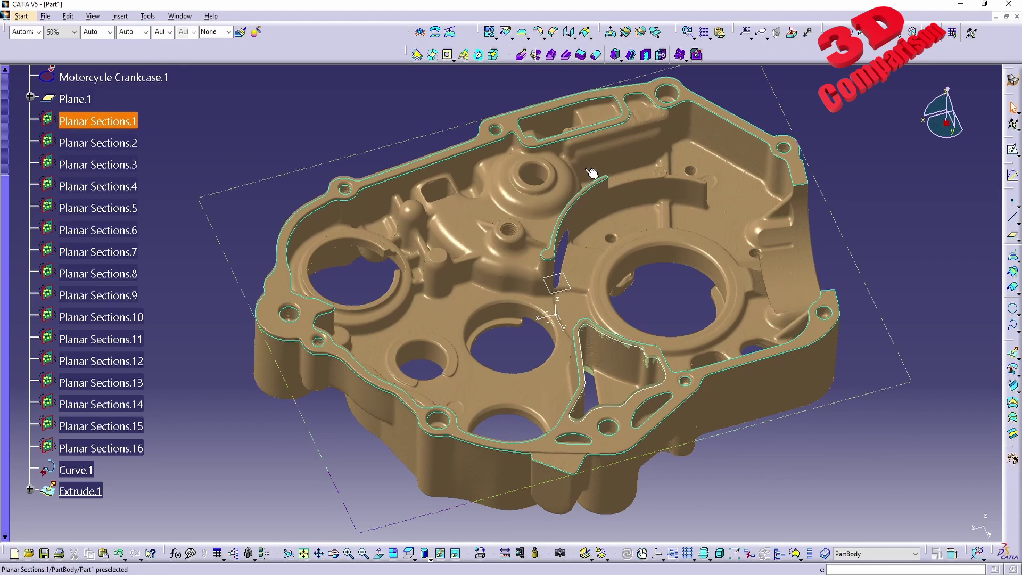
{"action": "left_click", "coordinate": [596, 56]}
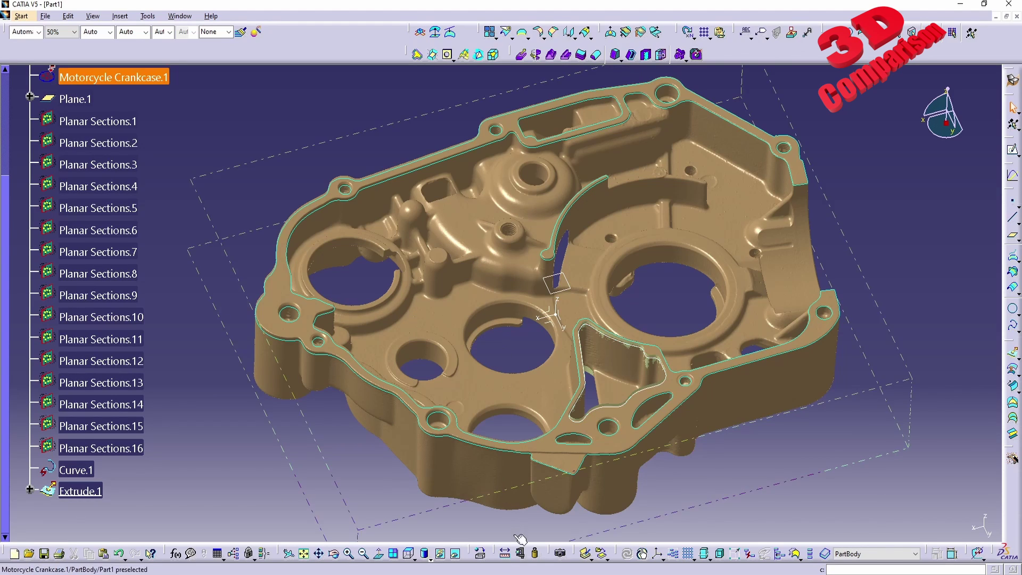
{"action": "left_click_drag", "start_coordinate": [534, 533], "coordinate": [16, 294]}
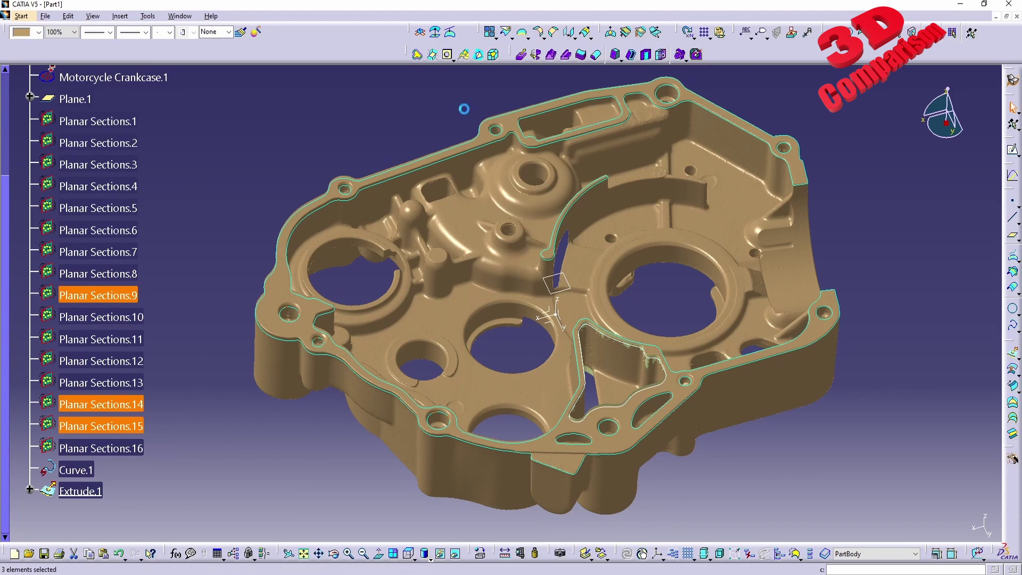
{"action": "left_click", "coordinate": [592, 75]}
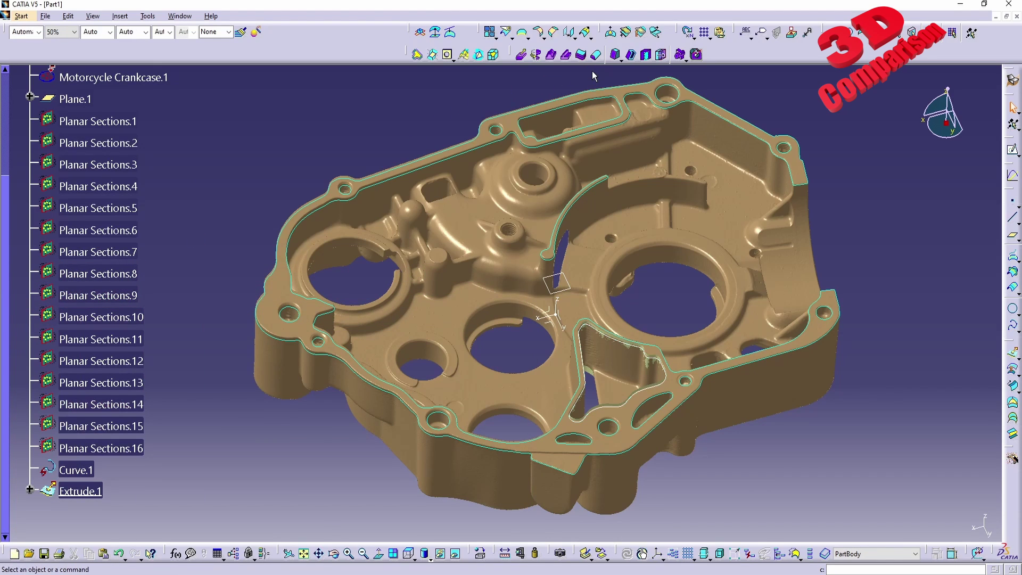
{"action": "left_click_drag", "start_coordinate": [594, 77], "coordinate": [29, 258]}
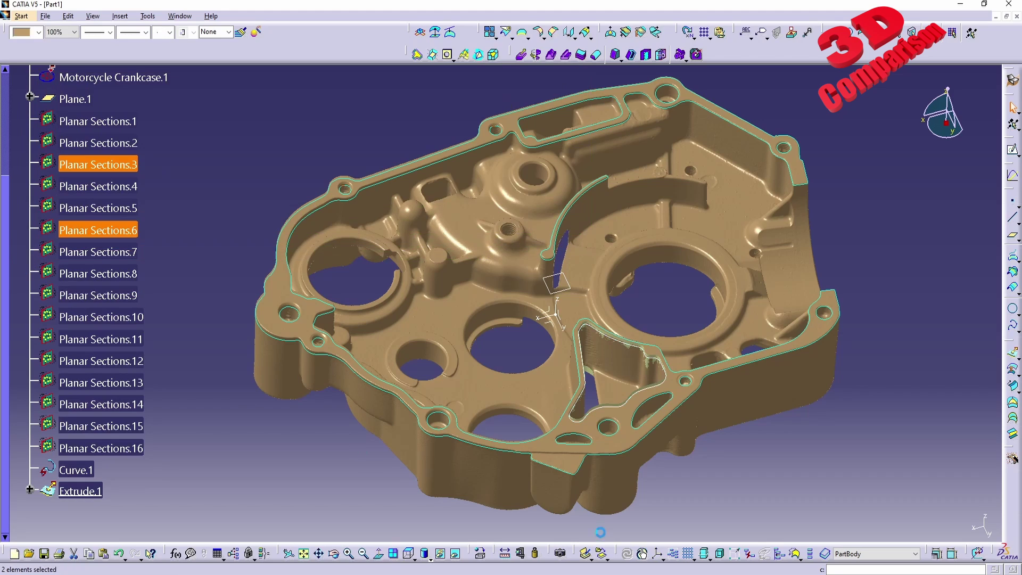
{"action": "left_click", "coordinate": [729, 519]}
{"action": "left_click_drag", "start_coordinate": [642, 534], "coordinate": [982, 319]}
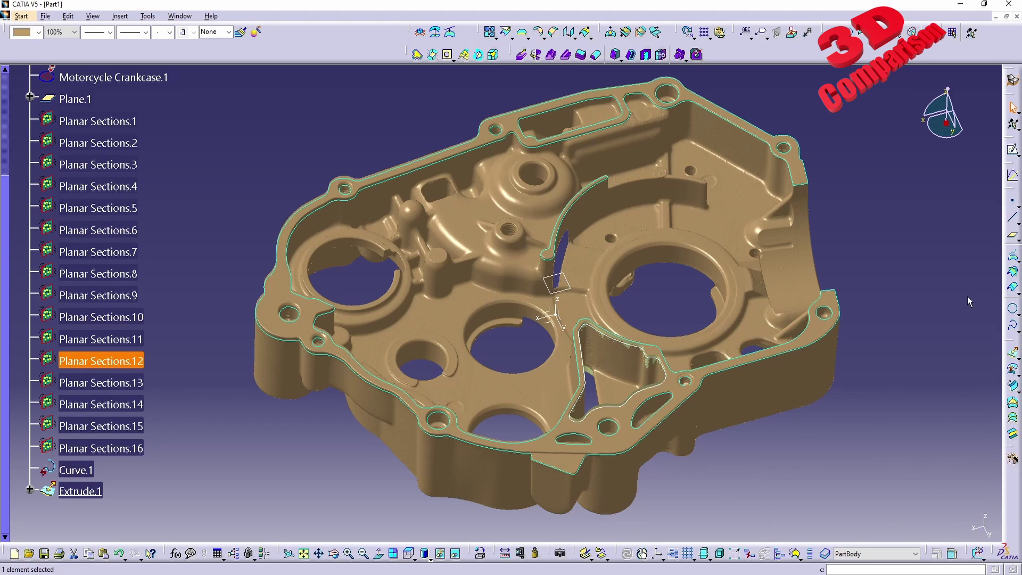